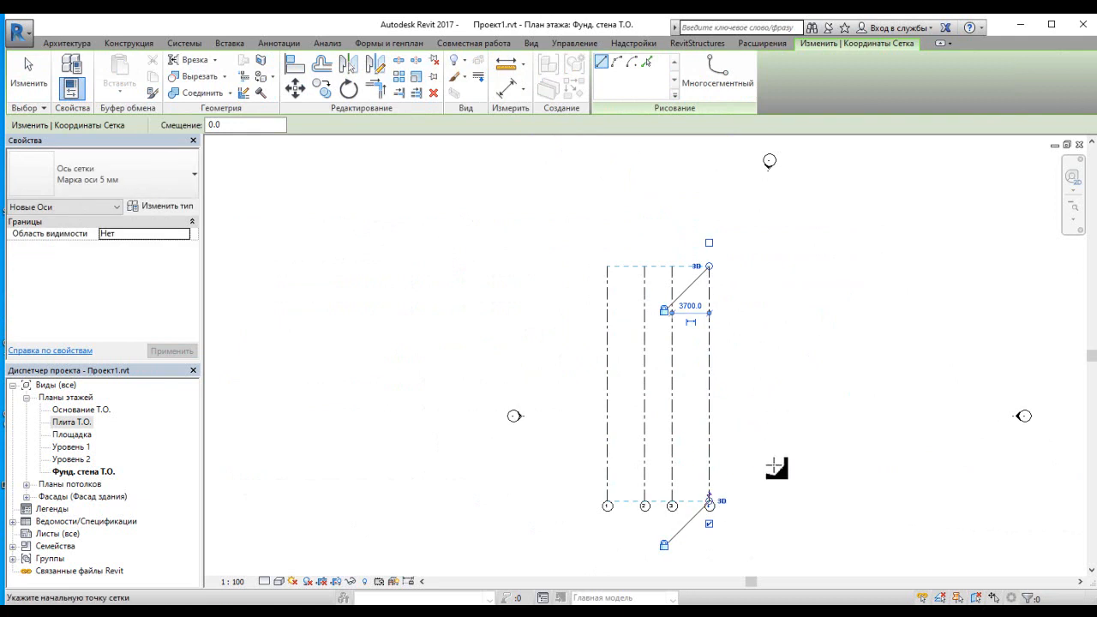
Draw four horizontal grid lines across the vertical grids, spaced about 4000, 2000 and 3000 mm from bottom to top.
click(582, 467)
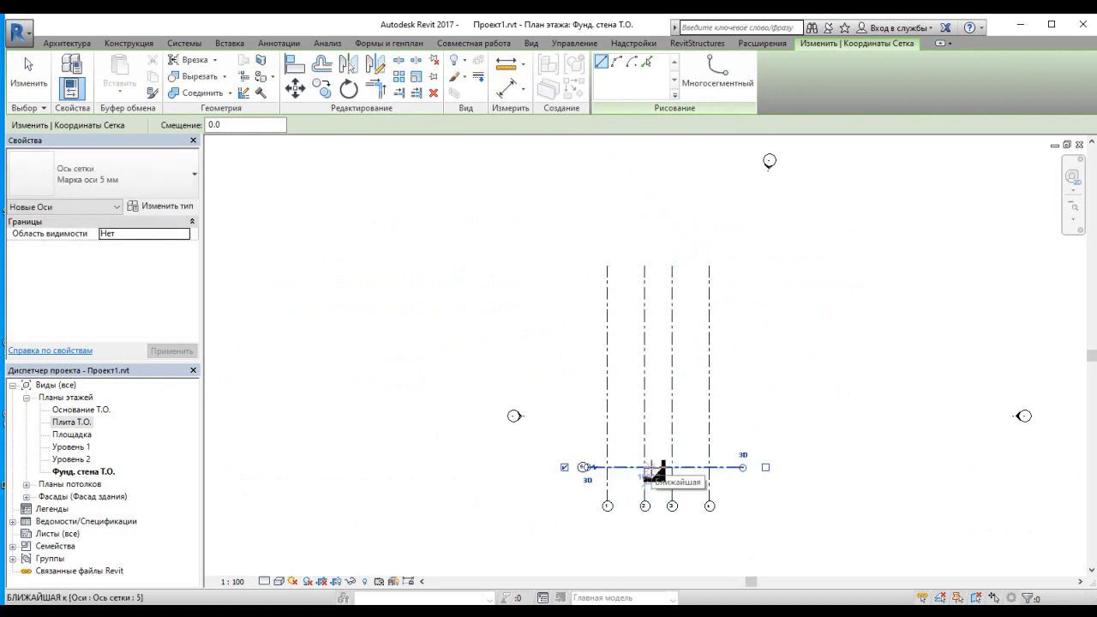
click(743, 427)
click(583, 426)
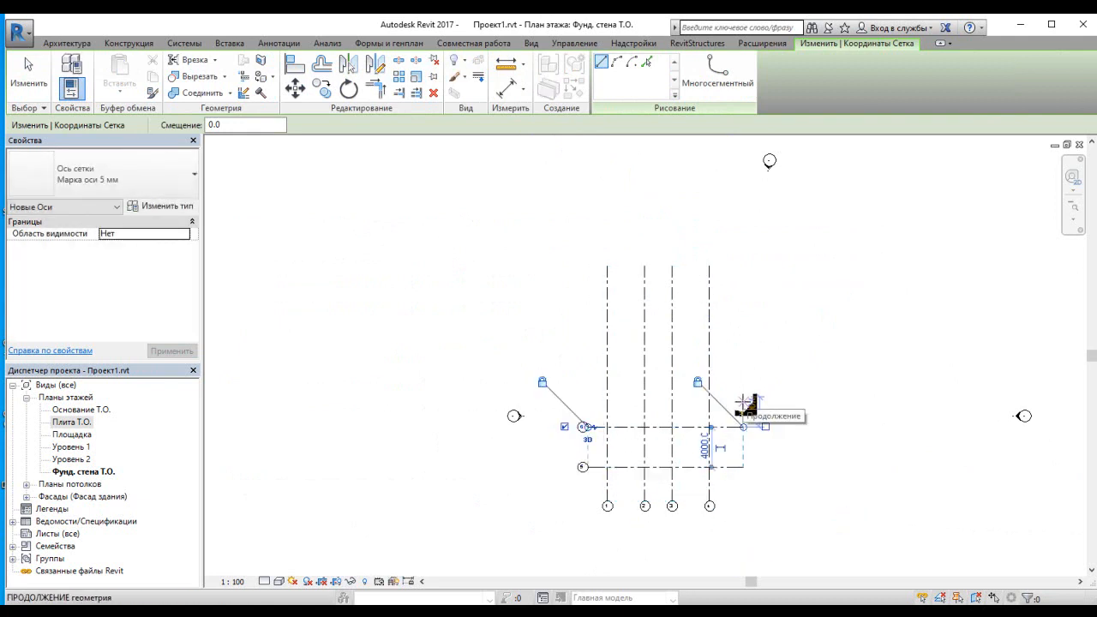
click(744, 406)
click(583, 406)
click(744, 375)
click(583, 375)
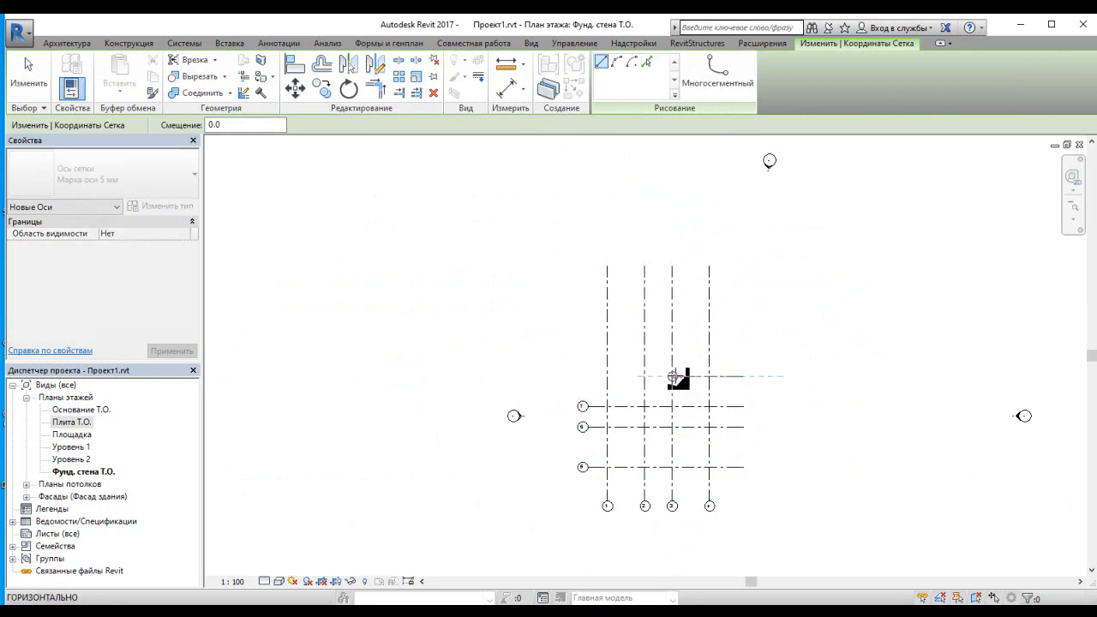
key(Escape)
Shorten the vertical grids to just above the topmost horizontal one, then move all eight grids between the elevation markers.
click(710, 283)
drag(709, 276, 724, 376)
click(740, 376)
drag(798, 514, 566, 312)
click(294, 88)
click(582, 373)
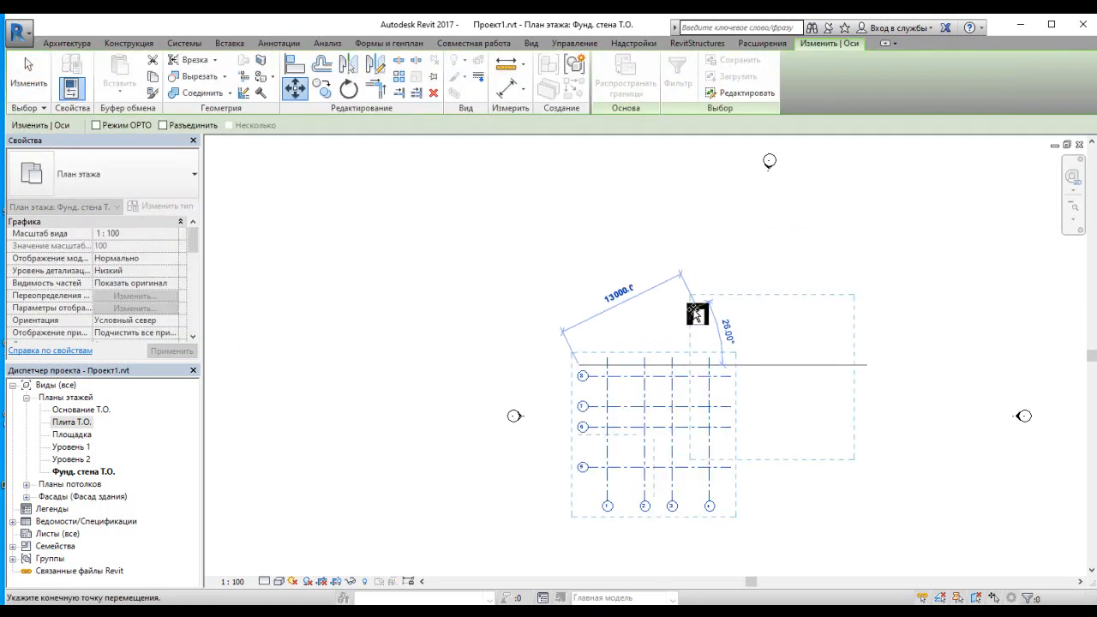
click(695, 322)
Draw structural walls of type Фундамент - Бетон 400мм around the outline along grids 1, 5, 4 and 8.
scroll(844, 343, up, 3)
click(76, 47)
click(71, 89)
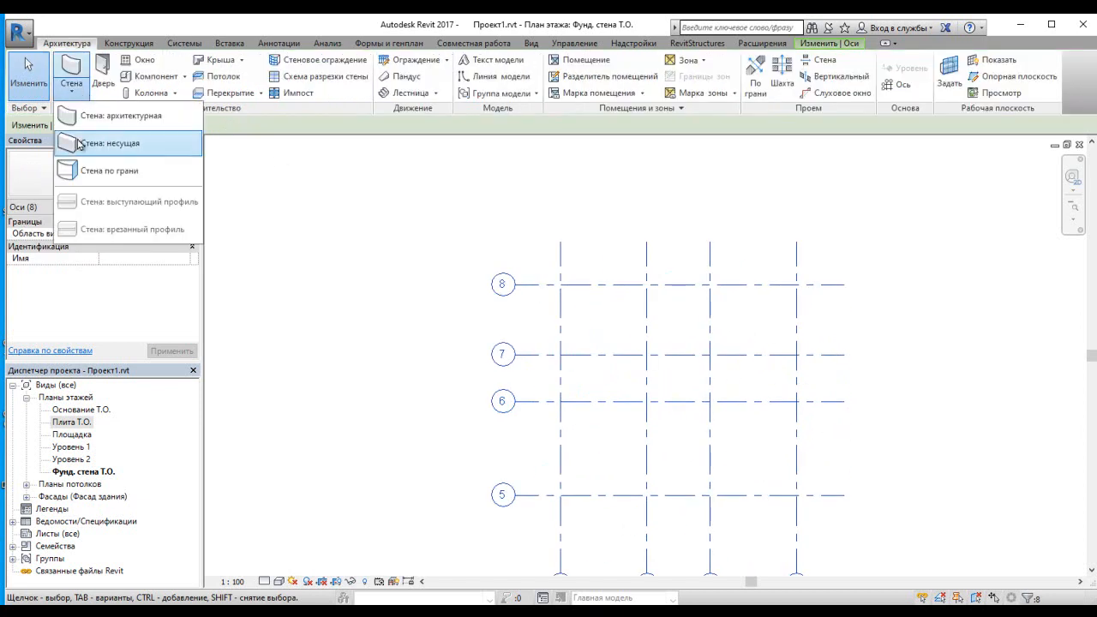
click(81, 141)
click(560, 285)
click(560, 495)
click(796, 495)
click(796, 283)
click(560, 284)
Draw interior structural walls along grids 2 and 3, from grid 8 to grid 5.
click(646, 284)
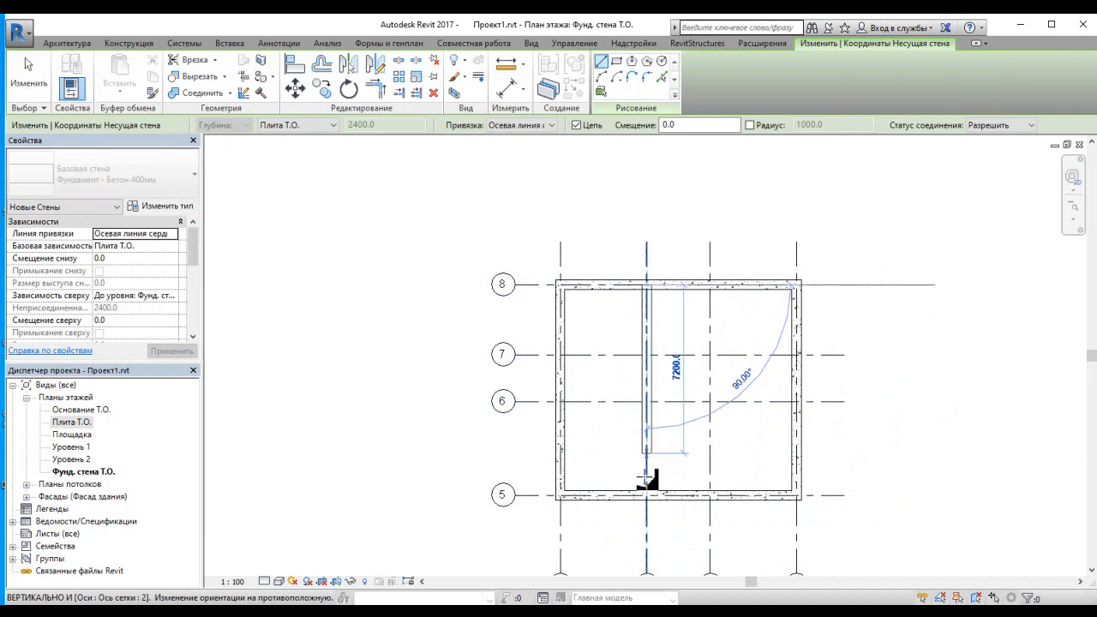
click(646, 495)
click(711, 284)
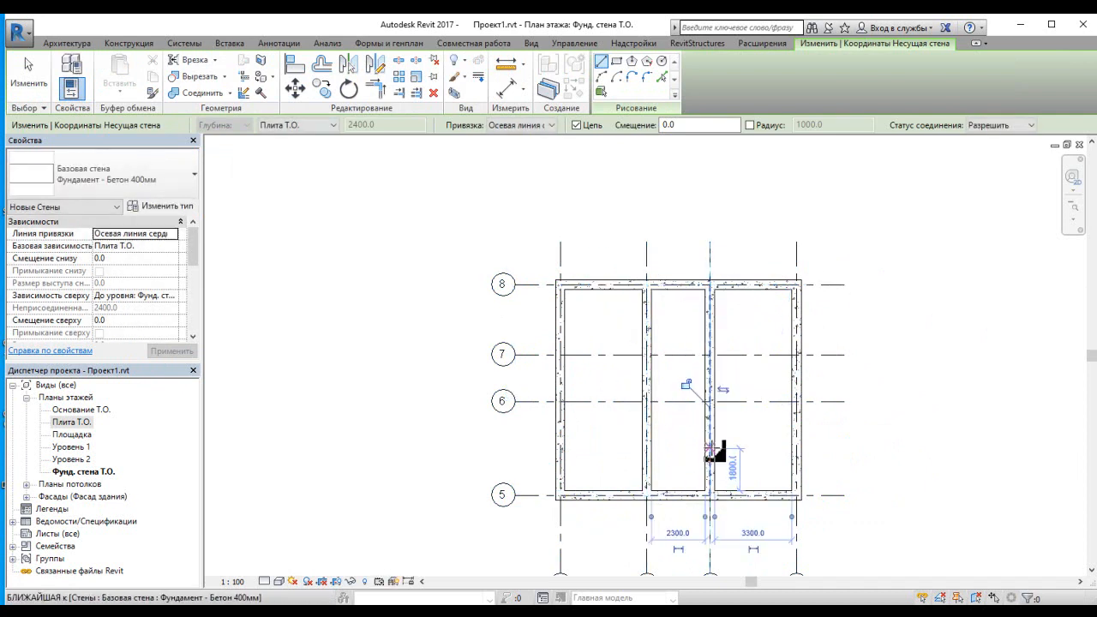
Add cross walls on grids 7 and 6 between grids 1 and 2, and on grid 6 between grids 3 and 4.
click(560, 355)
click(646, 355)
click(560, 401)
click(647, 401)
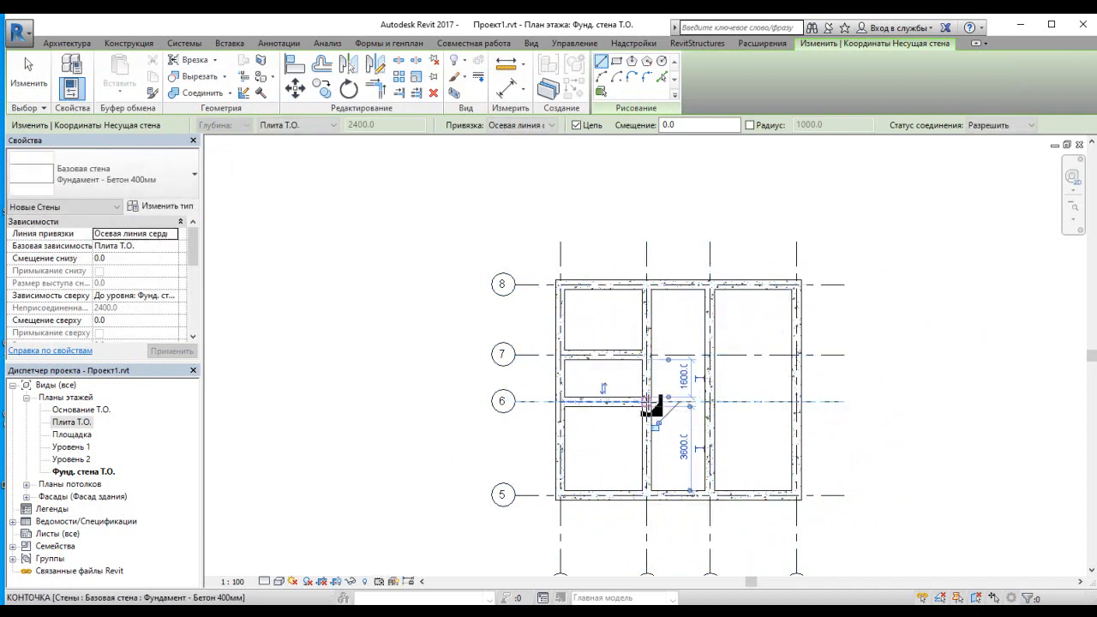
key(Escape)
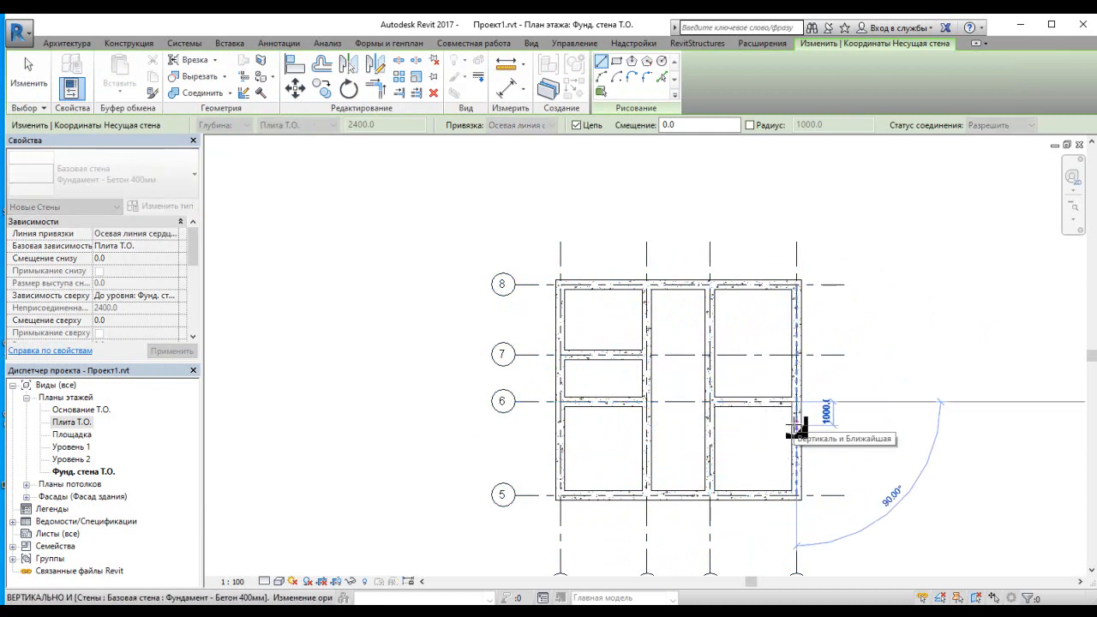
key(Escape)
Set the floor plan's detail level to Высокий and its visual style to realistic.
scroll(803, 403, up, 2)
click(265, 581)
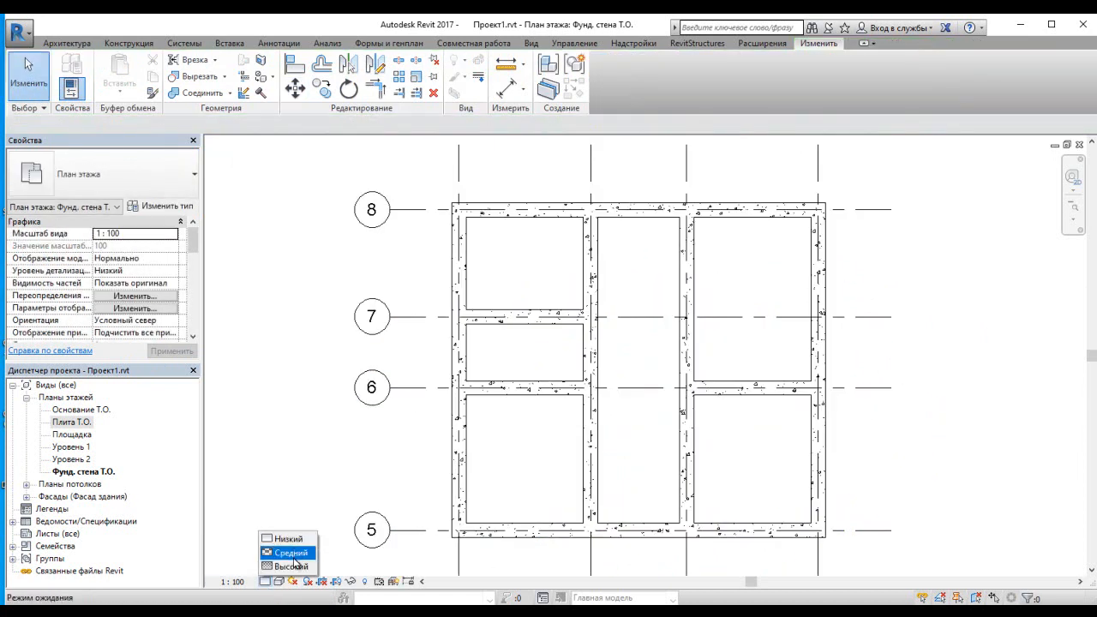
click(283, 581)
click(317, 554)
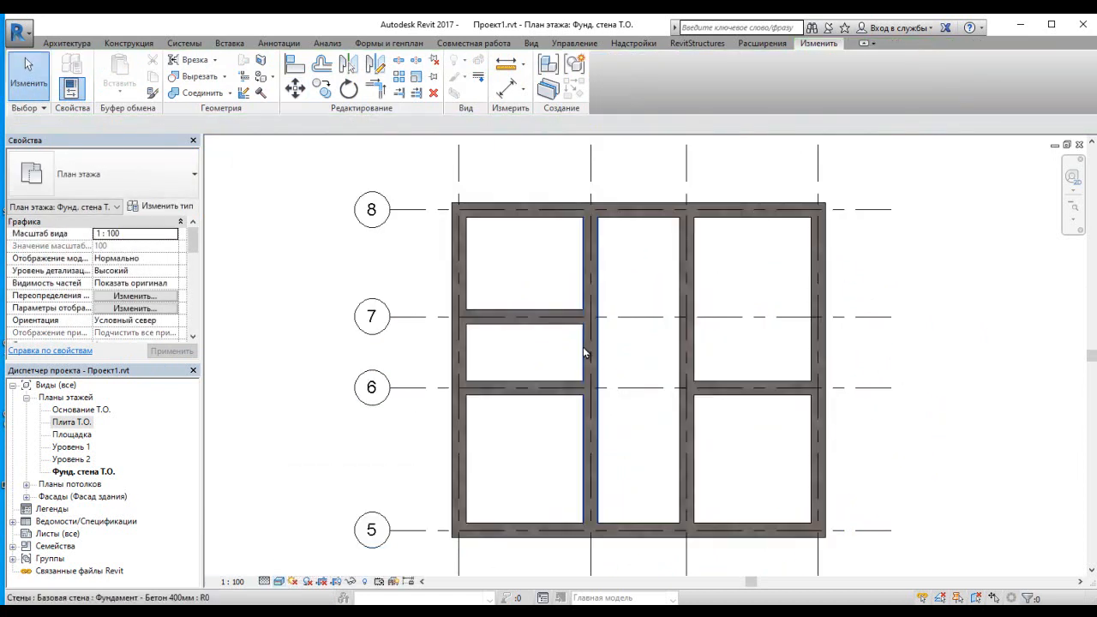
scroll(612, 375, down, 2)
scroll(737, 363, up, 1)
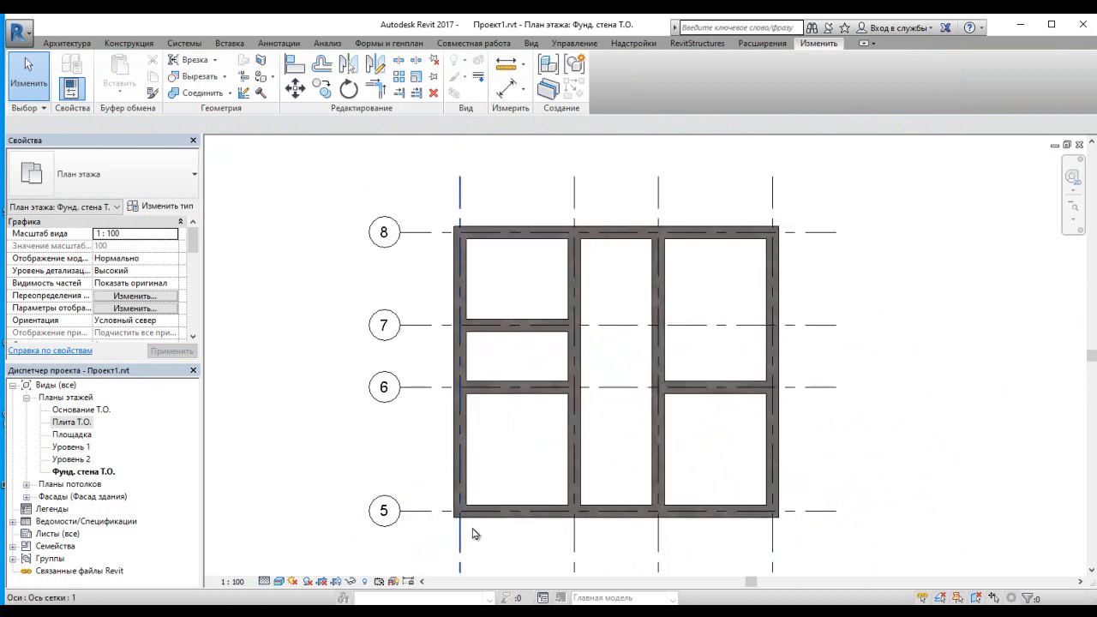
Open the default 3D view and give it the realistic visual style.
click(366, 583)
click(531, 43)
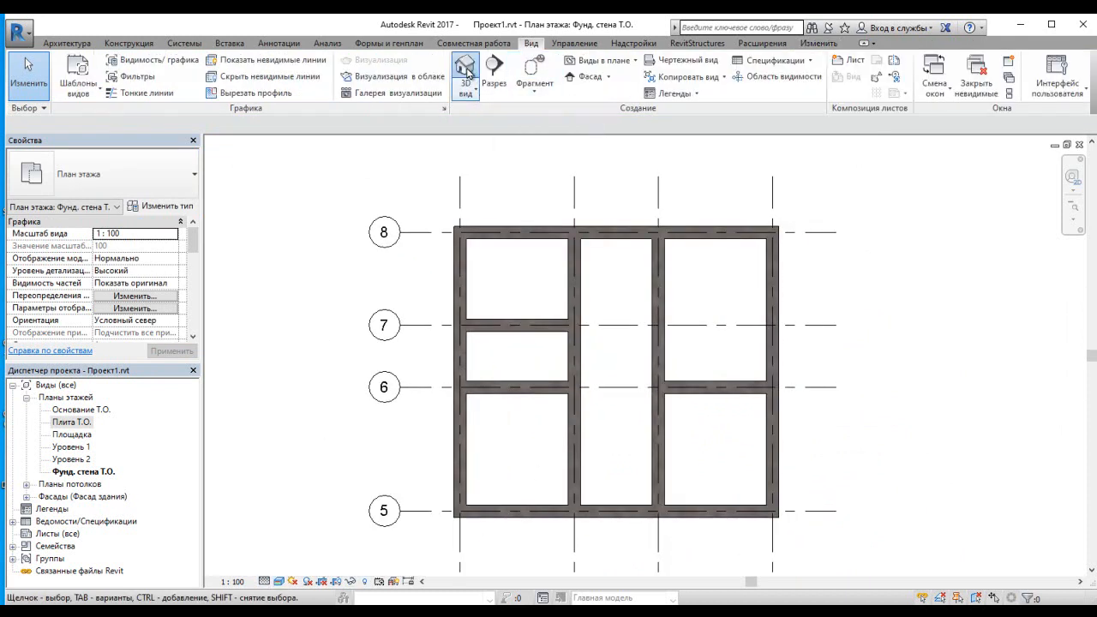
click(465, 72)
click(279, 581)
click(317, 554)
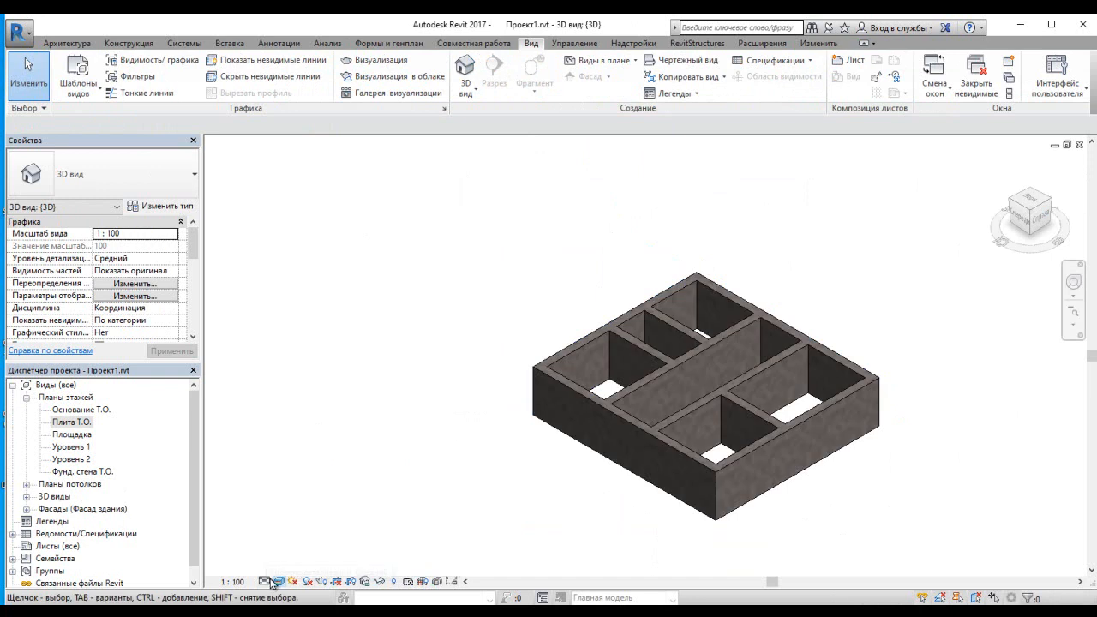
On the Плита Т.О. floor plan, place strip foundations of type Опорная пята - 900 x 300 under the outer walls.
double_click(72, 423)
scroll(520, 319, up, 5)
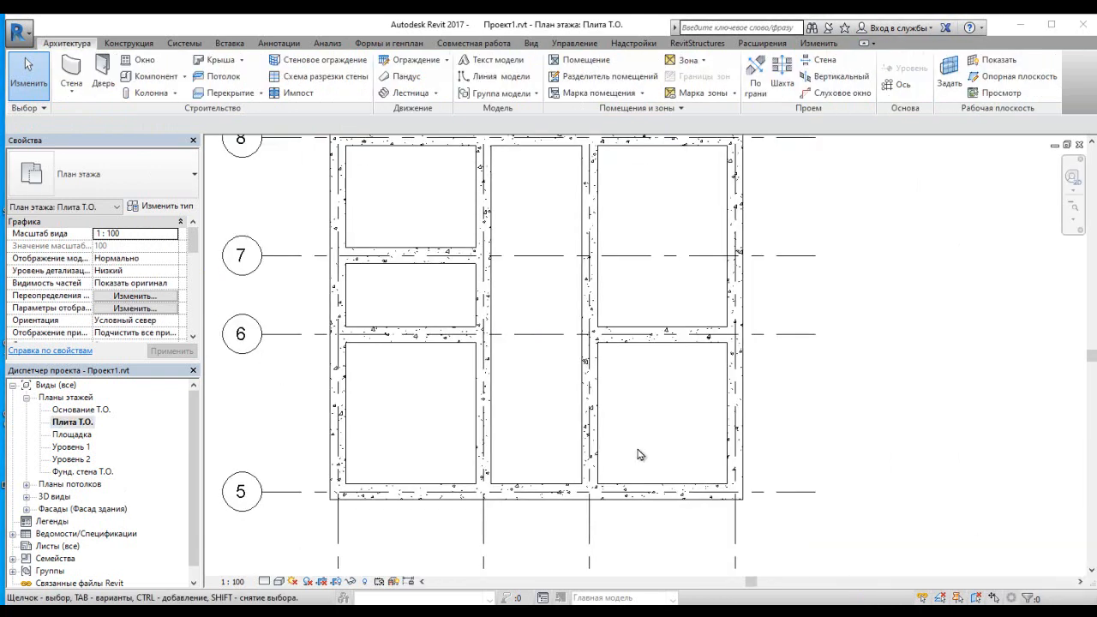
scroll(642, 454, down, 3)
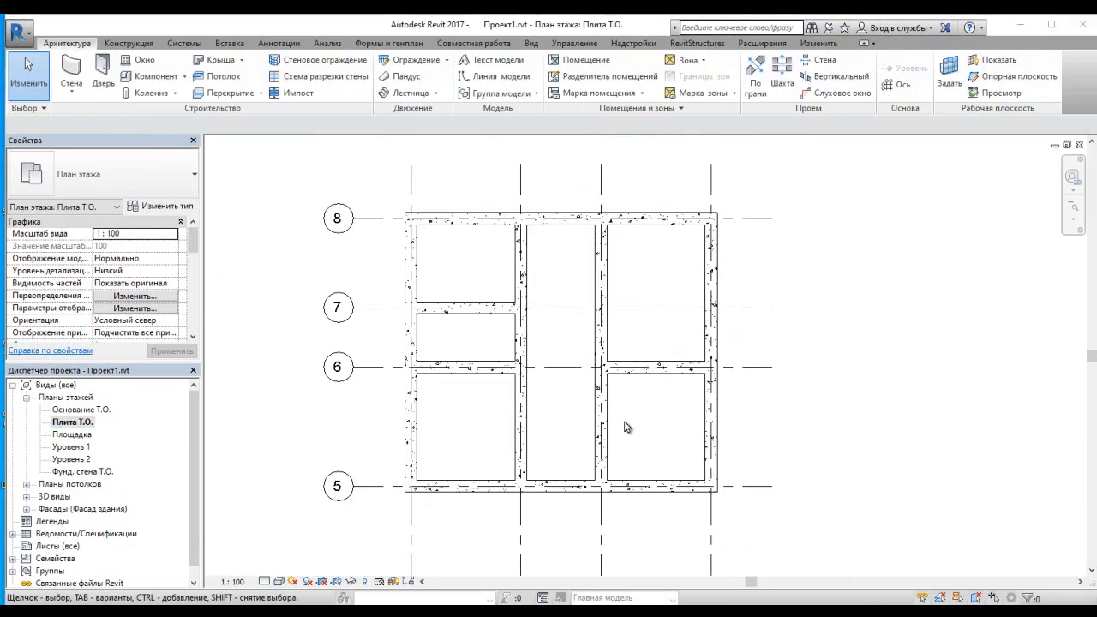
click(128, 43)
click(391, 77)
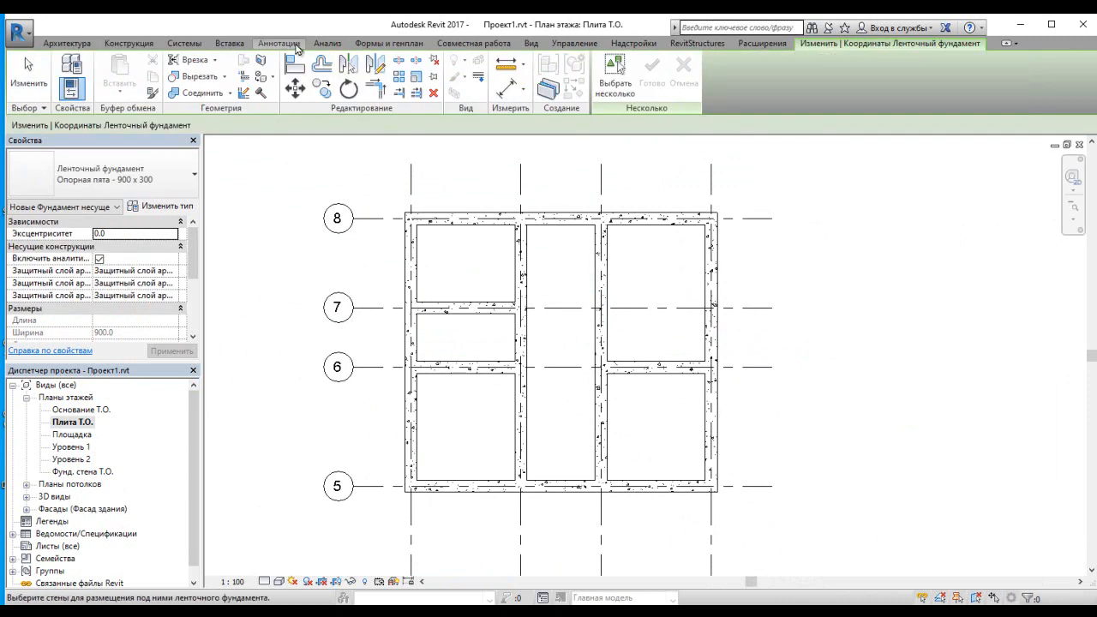
In the 3D view, add a strip foundation under the grid 3 wall and orbit to the underside of the model.
click(531, 43)
click(465, 70)
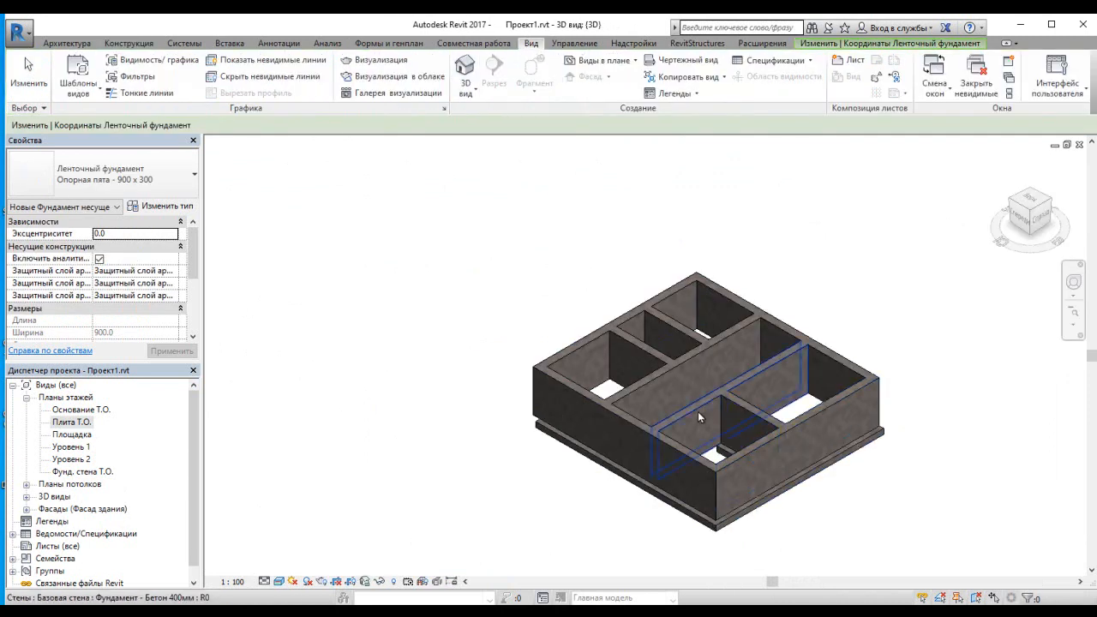
middle_drag(763, 427, 586, 347)
click(1072, 296)
click(1012, 308)
click(551, 309)
click(651, 364)
drag(623, 370, 677, 266)
key(Escape)
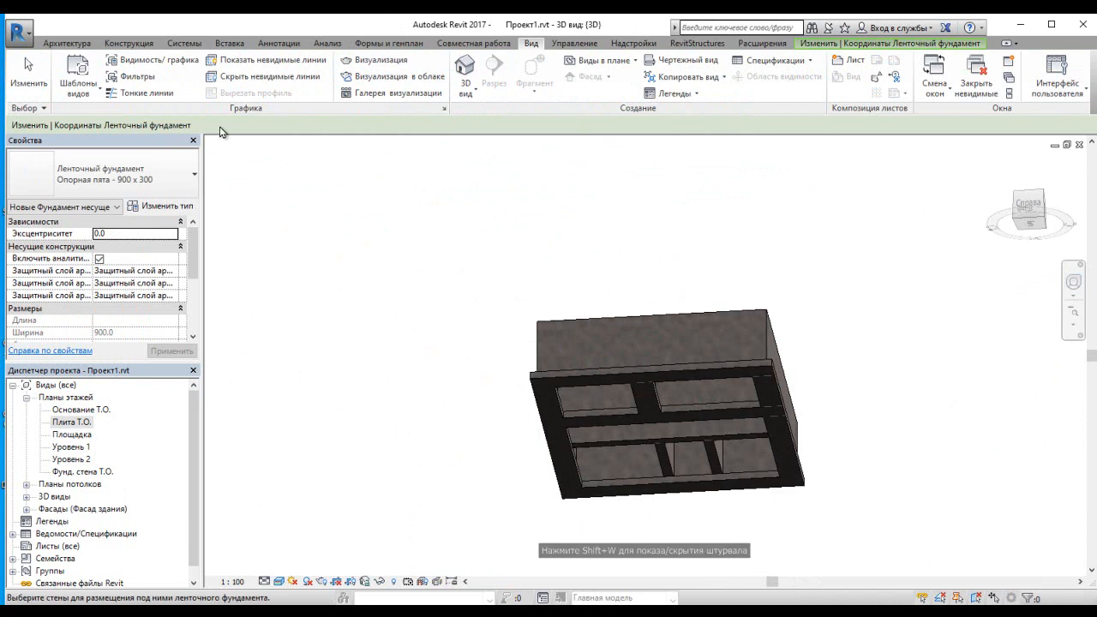
Place strip foundations under the grid 2 wall and the two short cross walls adjoining it on grids 6 and 7.
click(130, 44)
click(621, 440)
click(667, 468)
click(714, 469)
click(1073, 296)
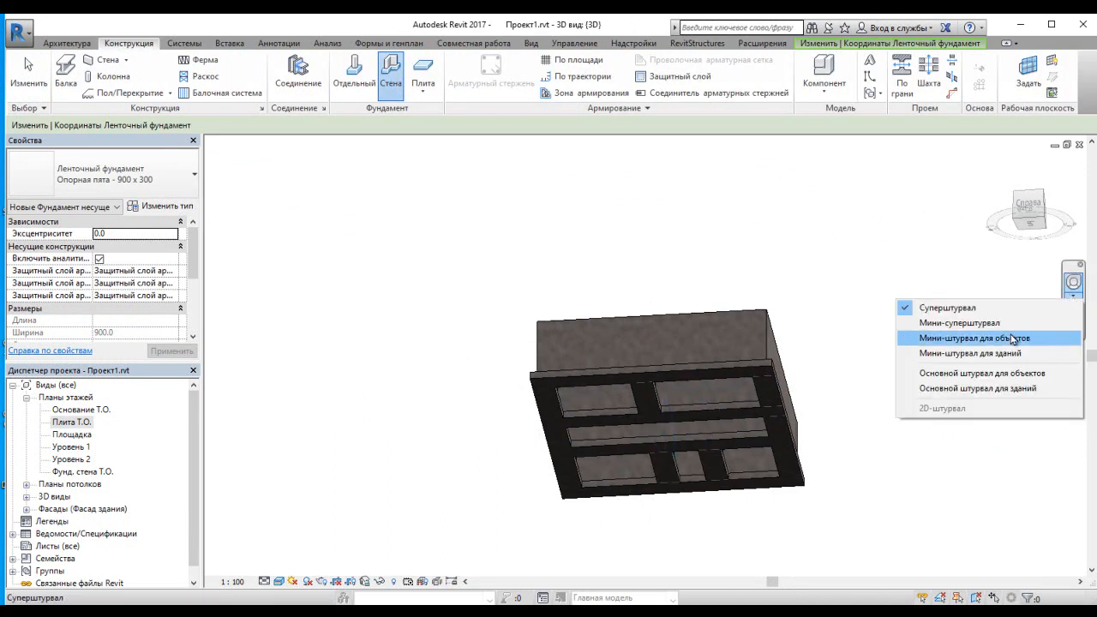
click(945, 309)
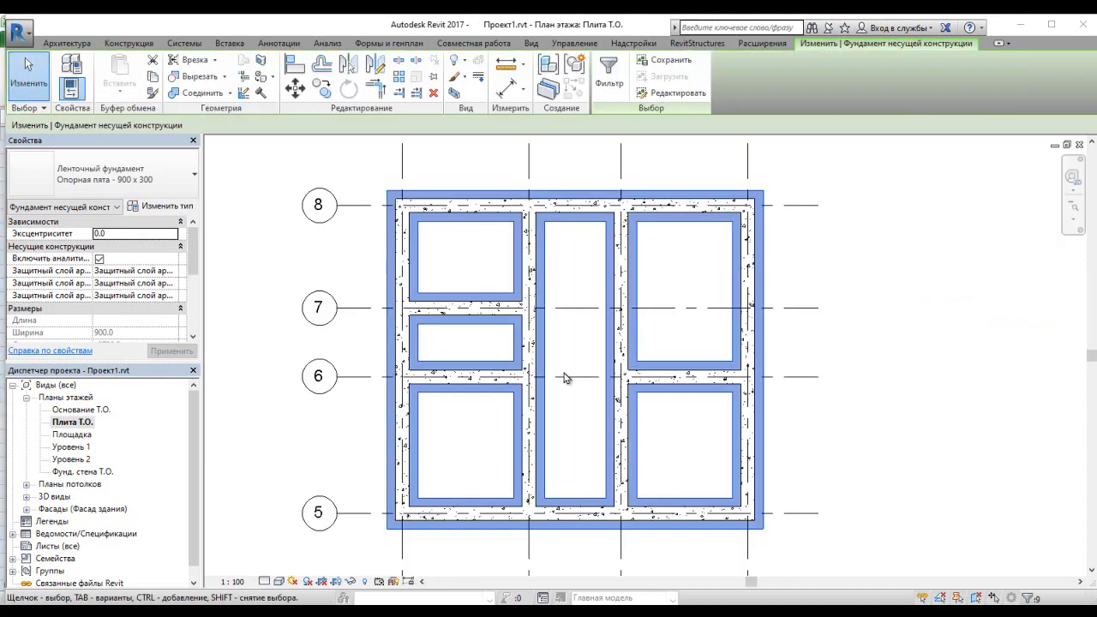
On the Плита Т.О. plan, set the mark of the strip foundation along grid 8 to ФЛ-1.
scroll(560, 394, up, 1)
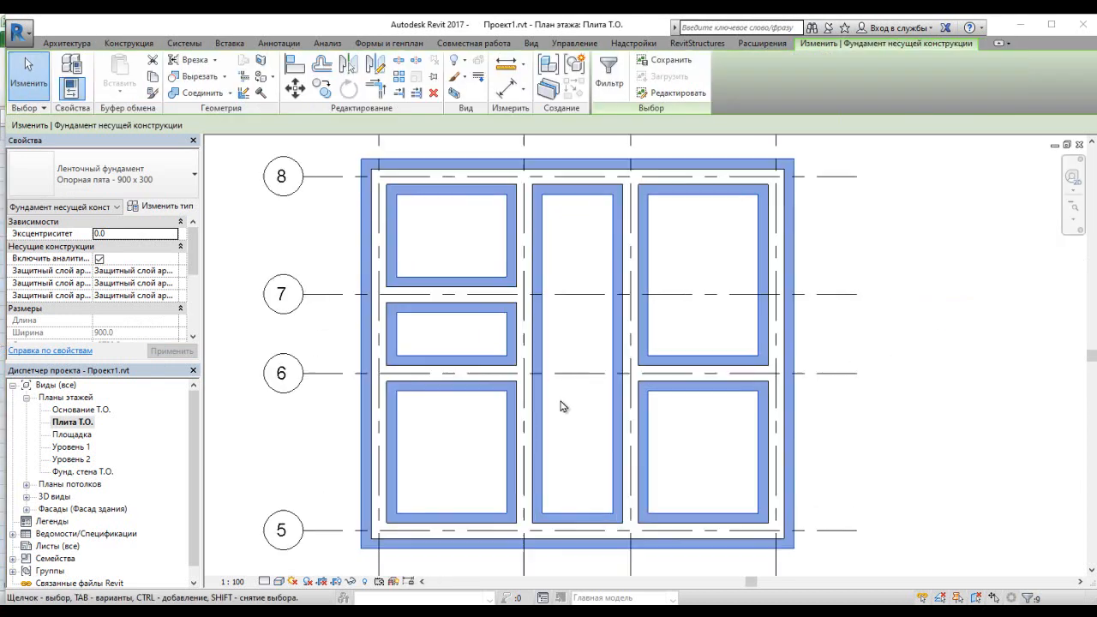
scroll(394, 430, down, 1)
scroll(524, 420, up, 1)
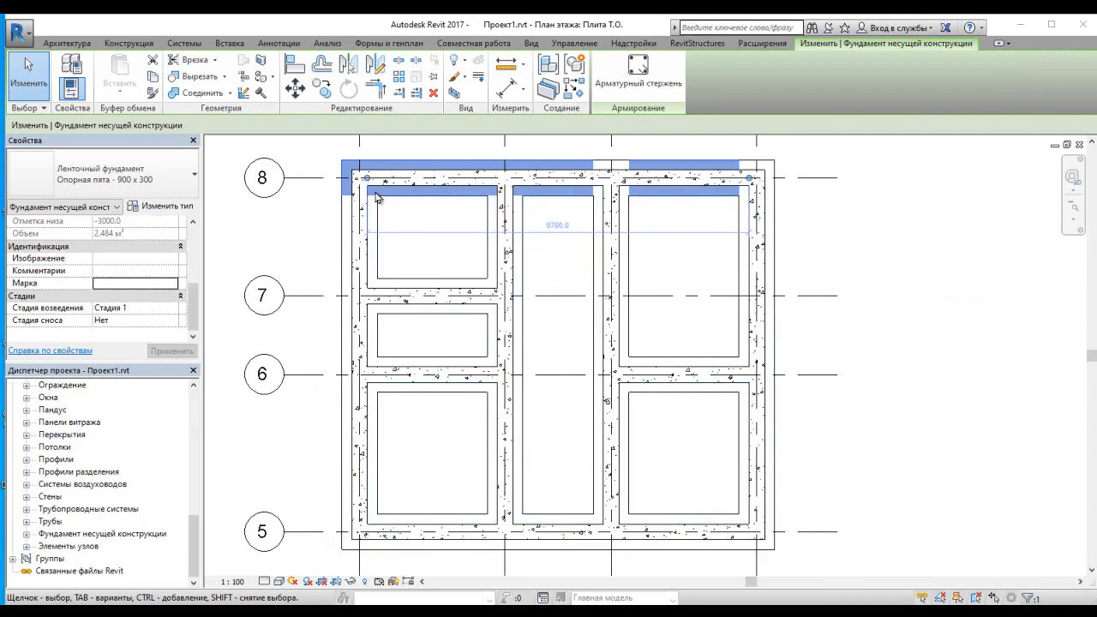
click(104, 283)
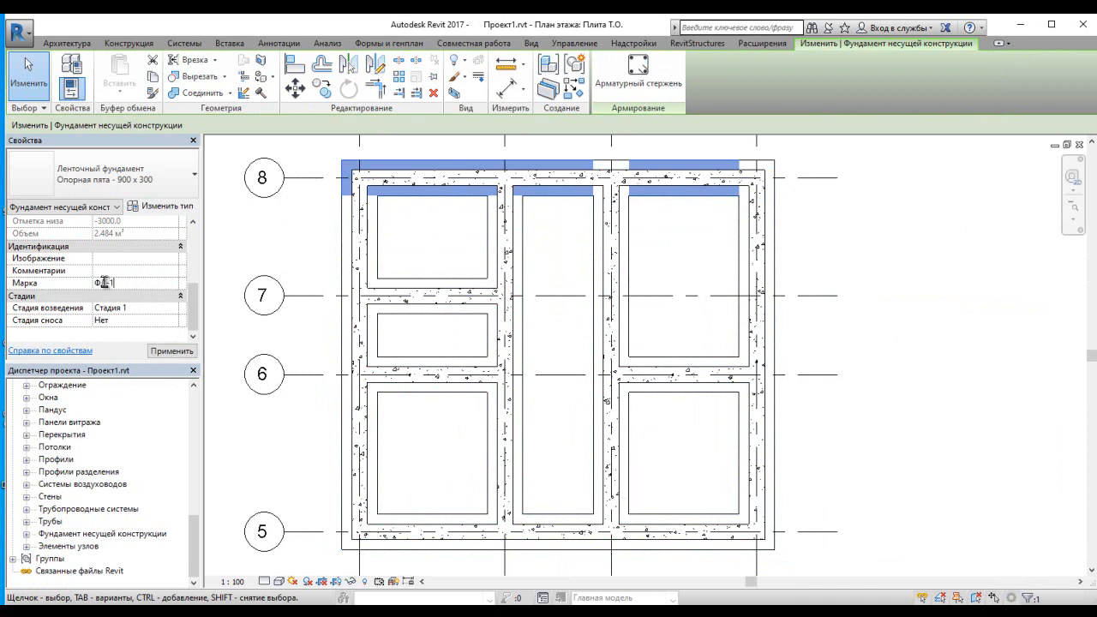
text(ФЛ-1)
key(Return)
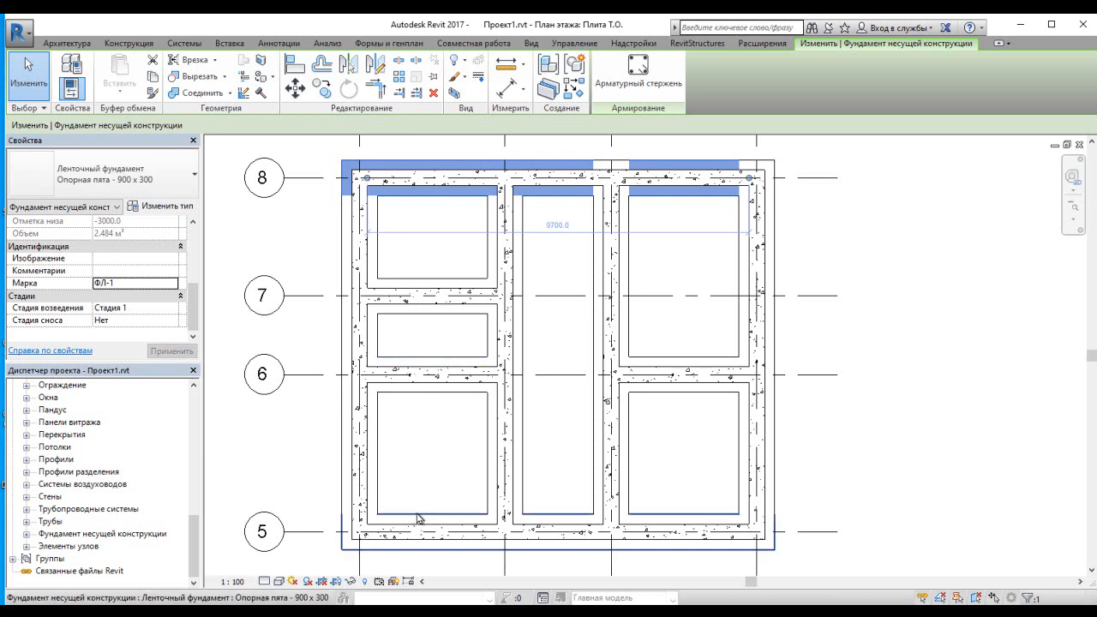
Mark the strip foundations along grids 5, 1 and 2 in turn, using ФЛ-3 for grid 1 and ФЛ-4 for grid 2.
click(417, 517)
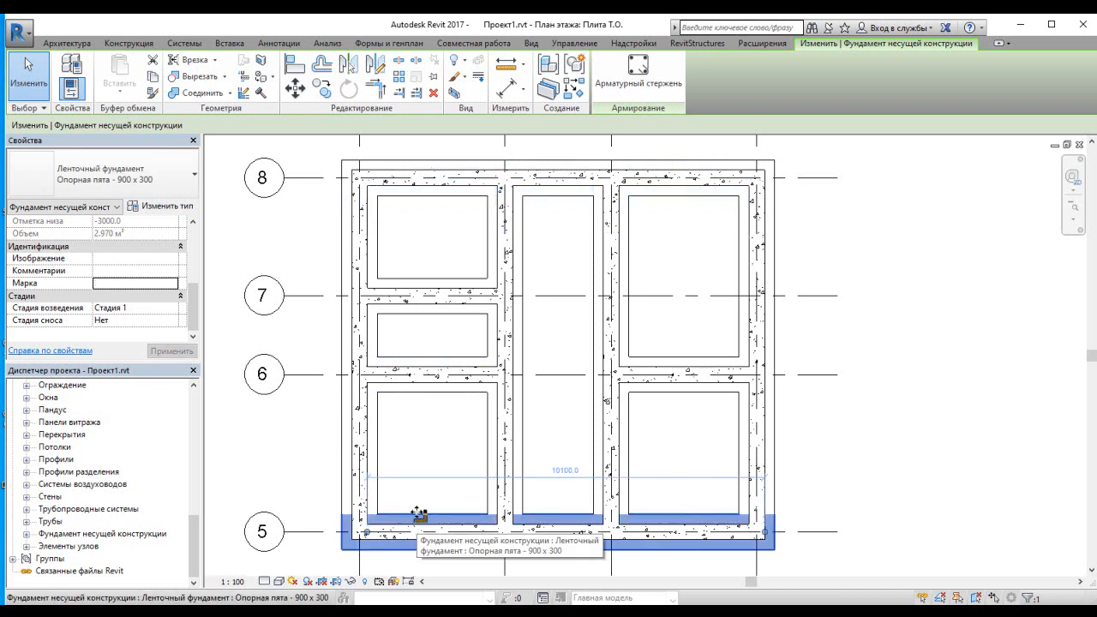
click(124, 271)
click(342, 329)
click(113, 283)
text(ФЛ-3)
click(492, 340)
click(118, 282)
text(ФЛ-)
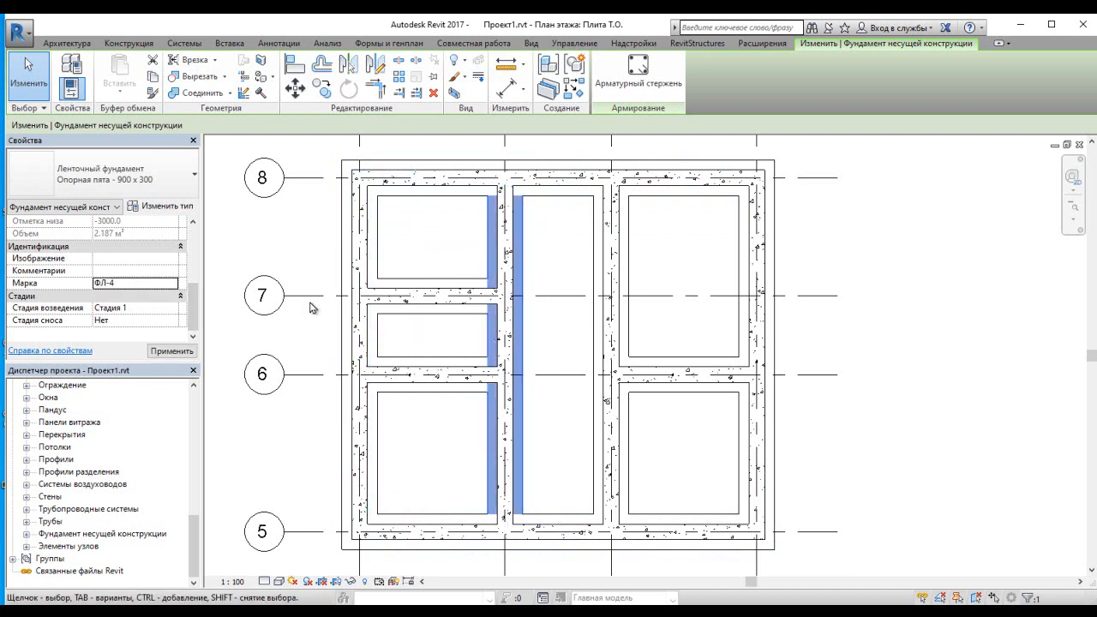
Mark the strip foundations along grids 3 and 4, using ФЛ-7 for the one on grid 4.
click(627, 334)
click(147, 284)
text(ФЛ-3)
click(773, 330)
click(137, 283)
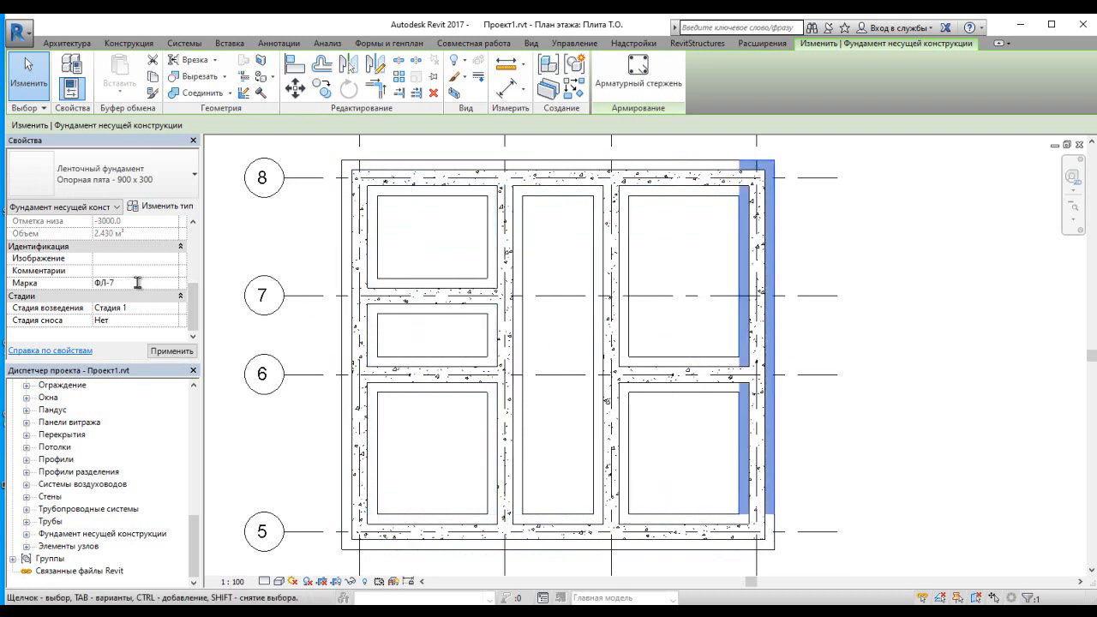
text(ФЛ-7)
Set the mark of the short strip foundation on grid 7 to ФЛ-8.
click(432, 291)
click(118, 283)
text(ФЛ-7)
key(Return)
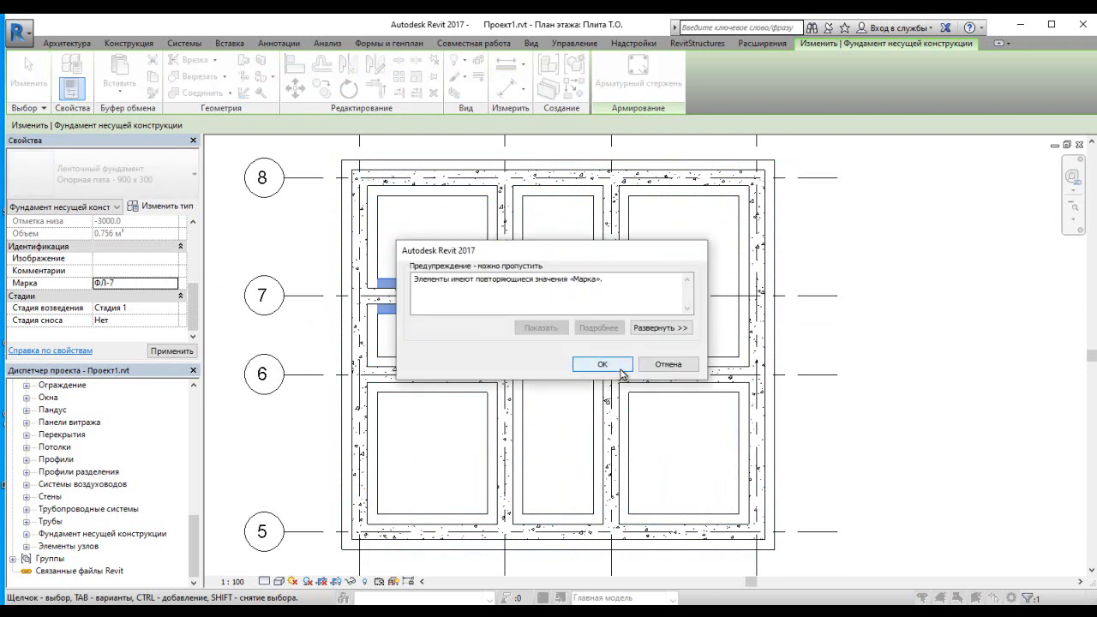
click(644, 368)
text(8)
Mark the two short strip foundations on grid 6 in the same sequence.
click(435, 387)
click(134, 283)
click(677, 374)
Select the four outer foundation walls and bring their mark property into view.
click(317, 343)
click(359, 342)
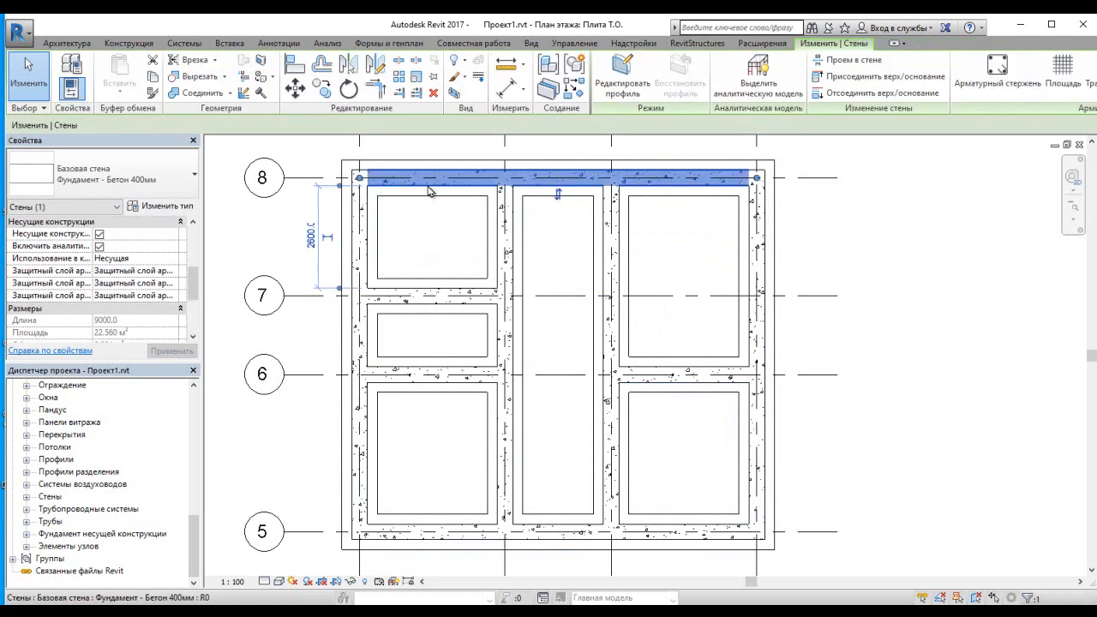
click(429, 179)
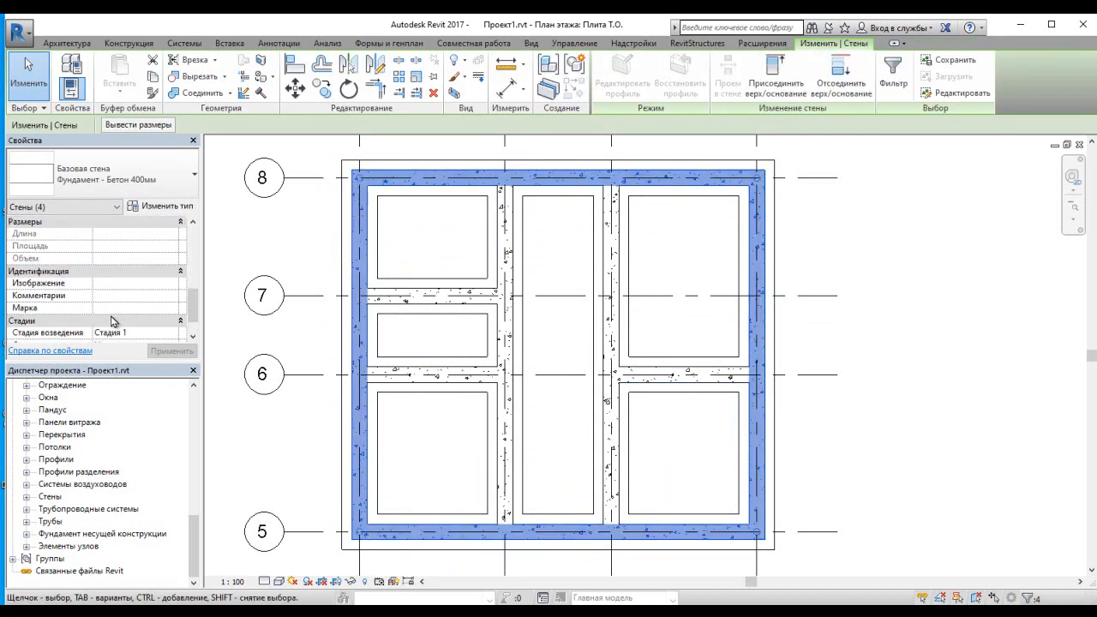
scroll(128, 308, down, 3)
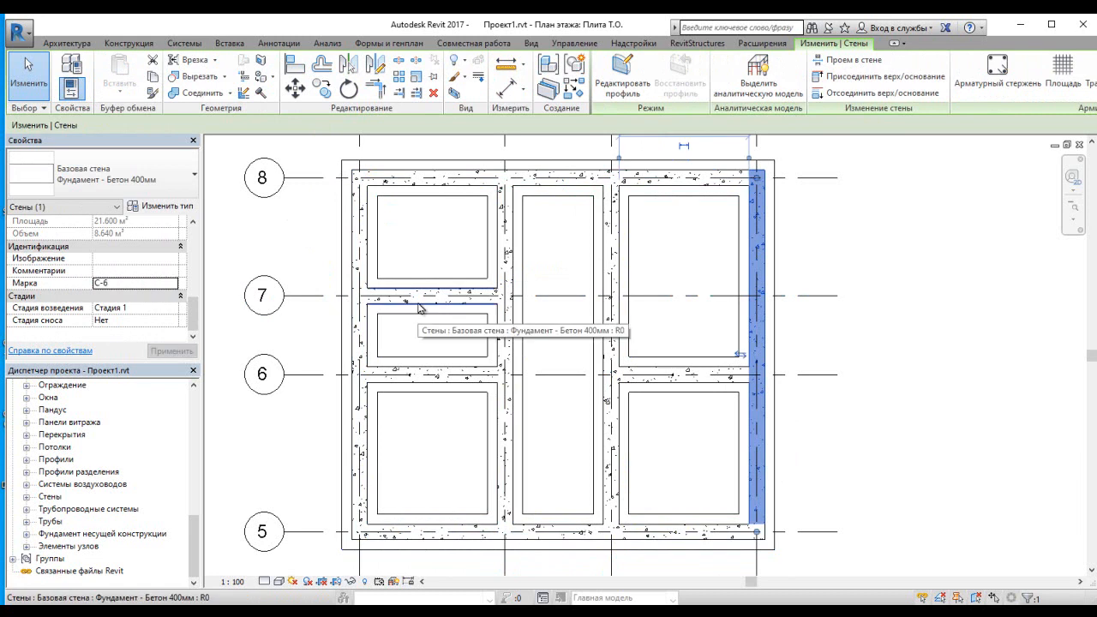
Mark the short cross wall on grid 7 as С-7 and the one below it on grid 6 as С-8.
click(416, 297)
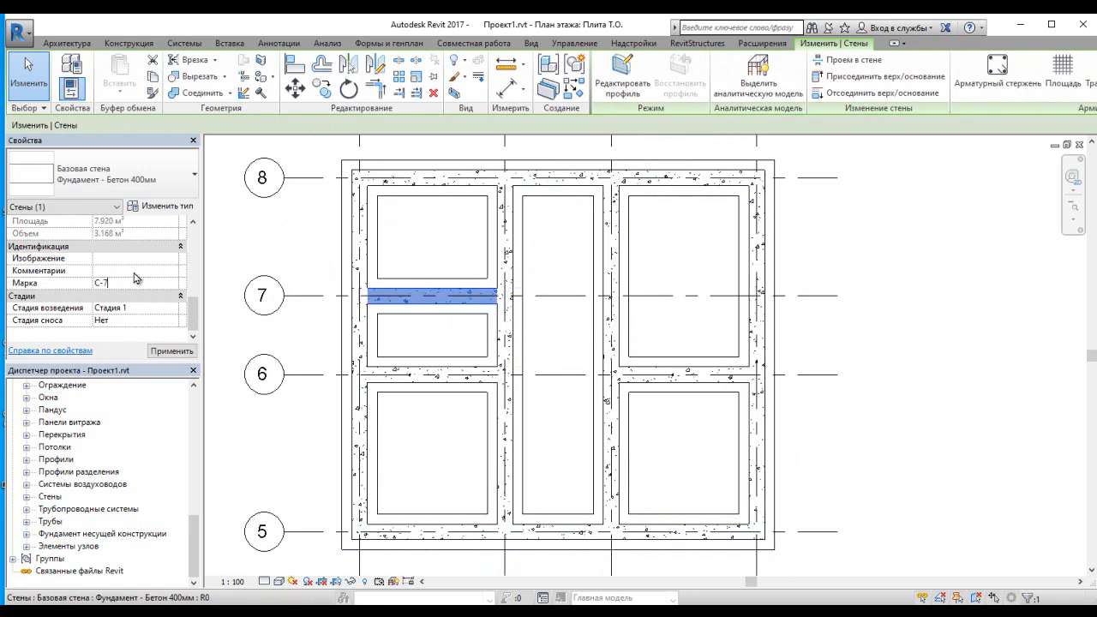
key(Return)
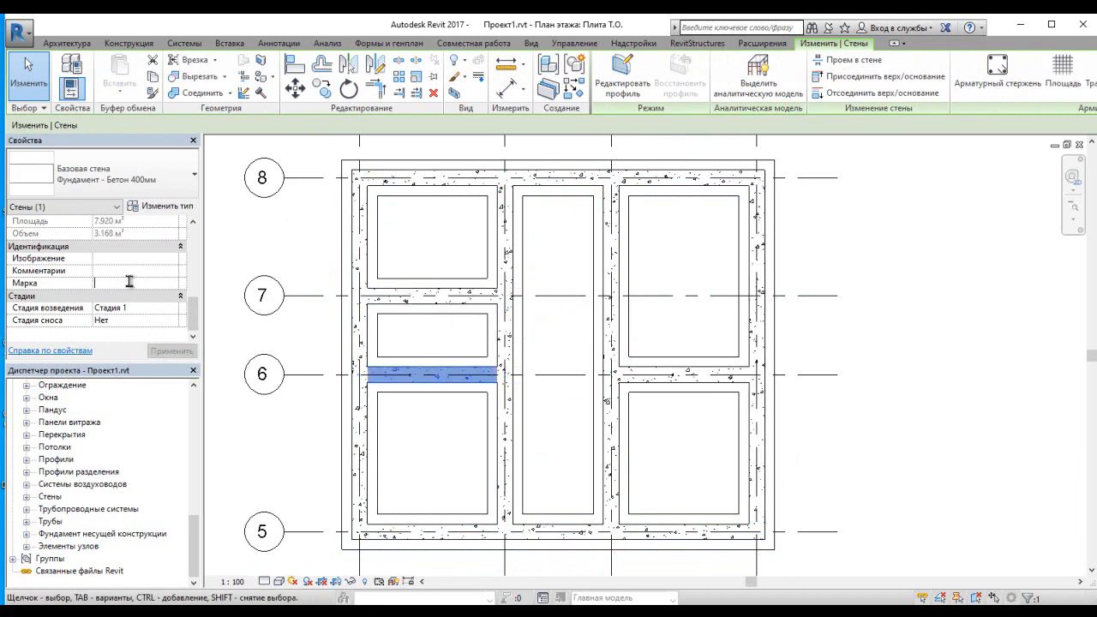
click(123, 309)
text(С-8)
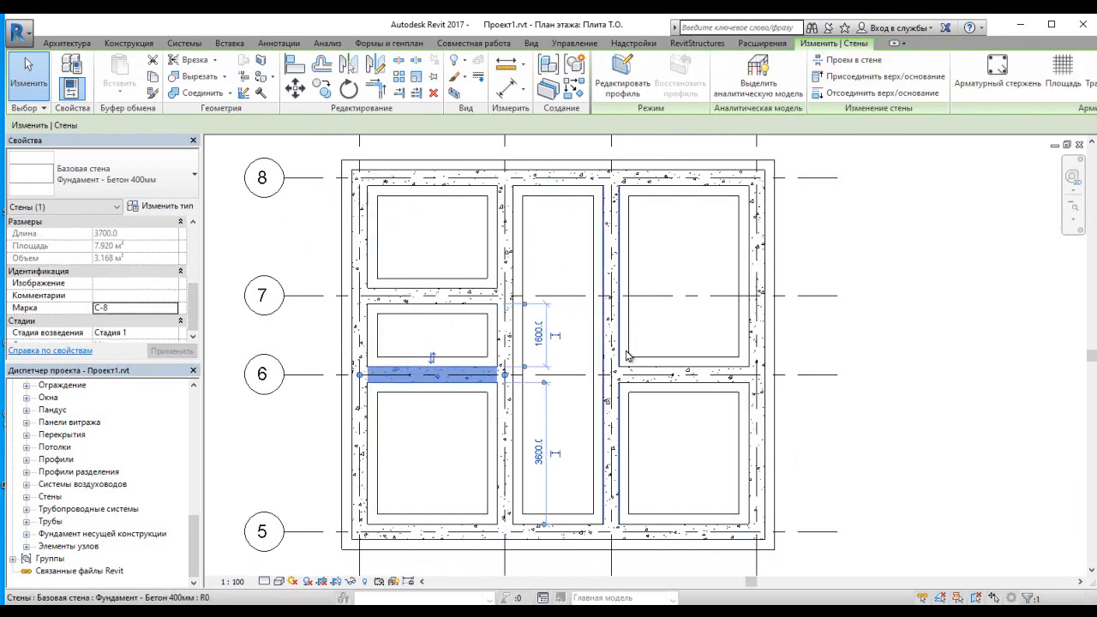
Mark the cross wall on grid 6 between grids 3 and 4 as С-9.
click(657, 373)
click(108, 307)
text(С-9)
key(Return)
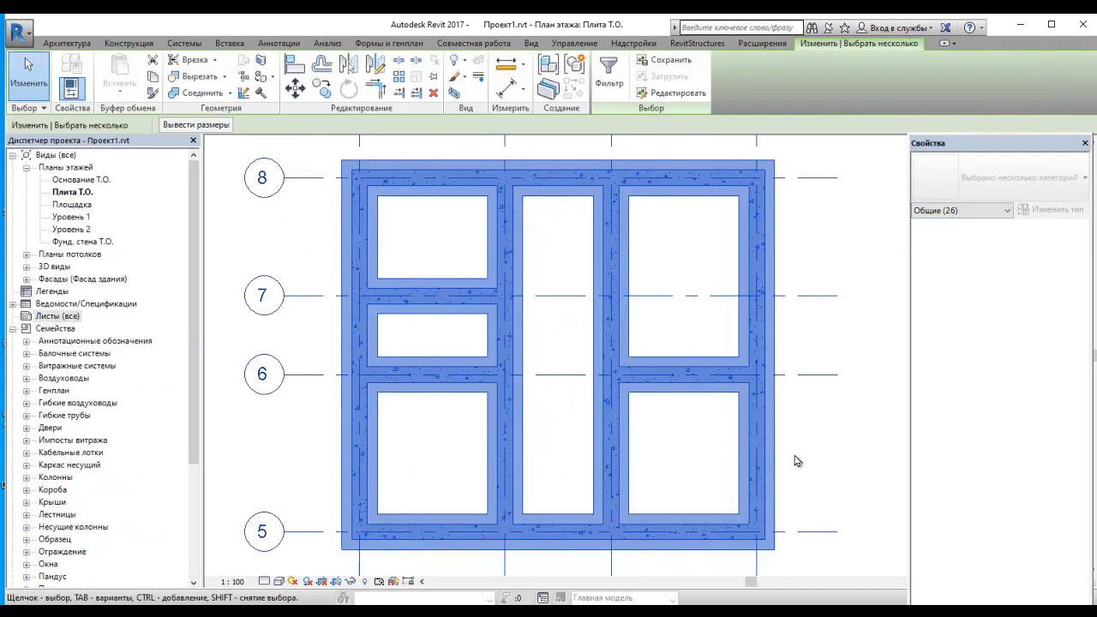
Dock the Properties palette opposite the project browser and filter the selection to structural foundations only, excluding grids and walls.
drag(909, 548, 889, 521)
drag(972, 141, 1063, 235)
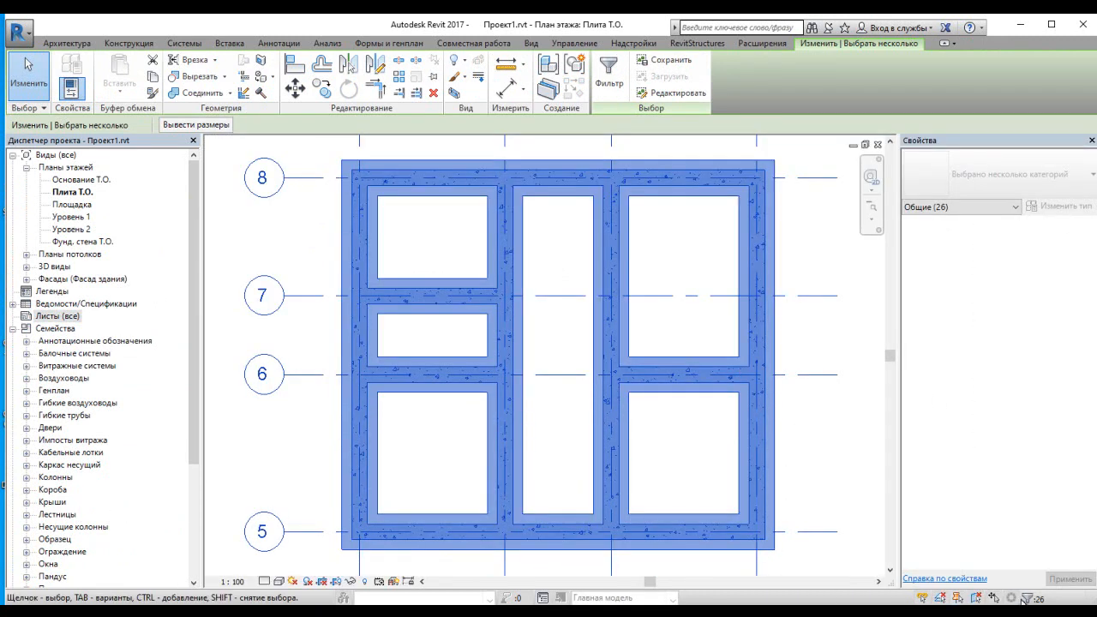
click(1030, 599)
click(436, 229)
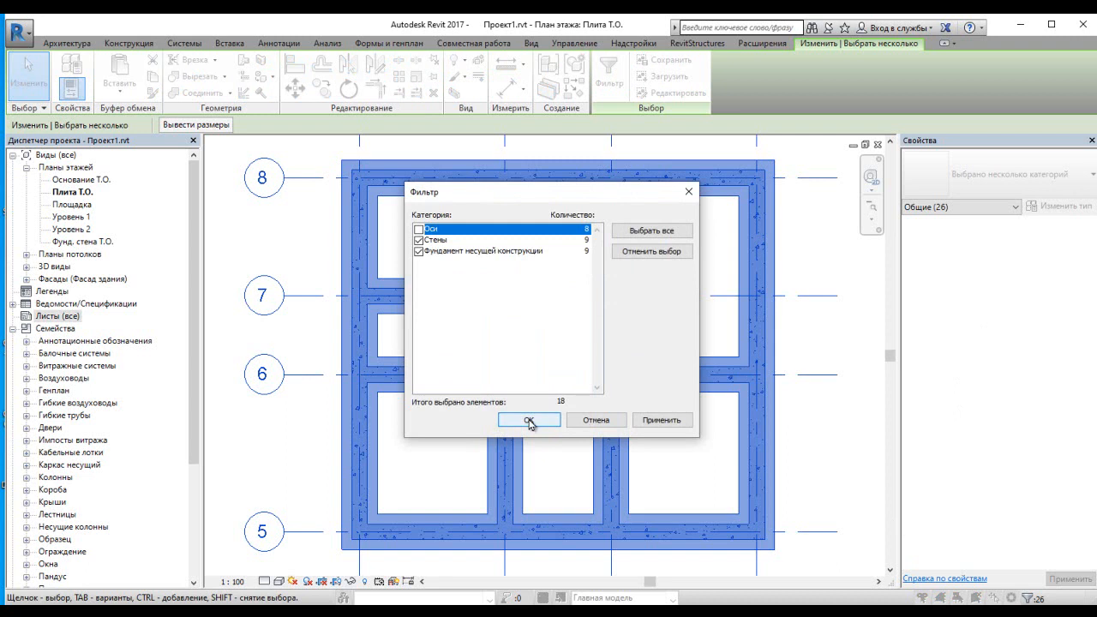
click(419, 241)
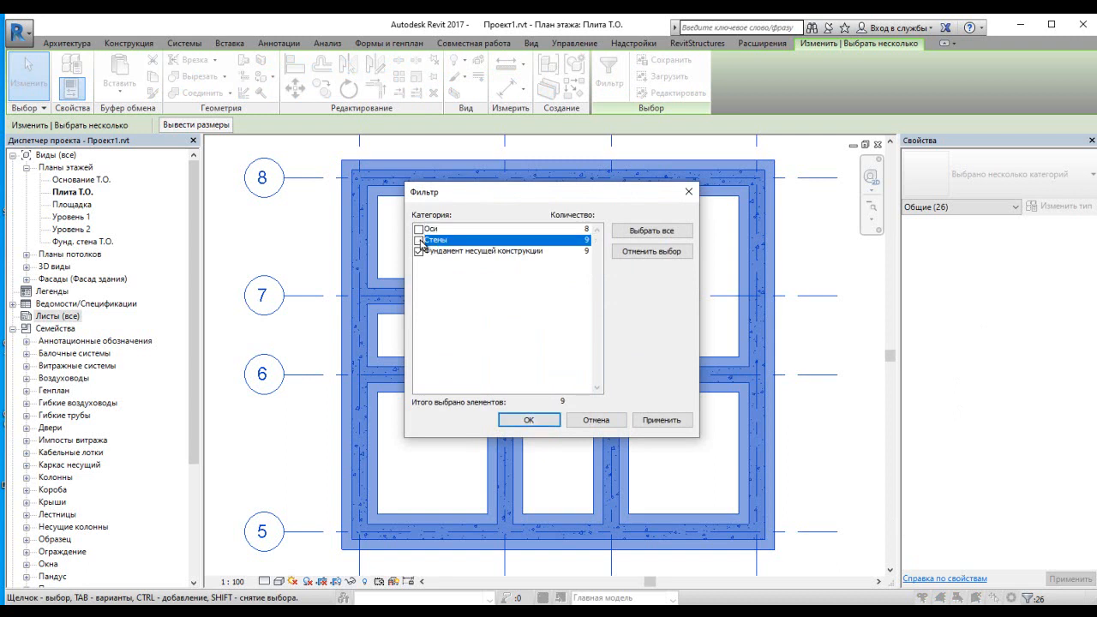
click(529, 419)
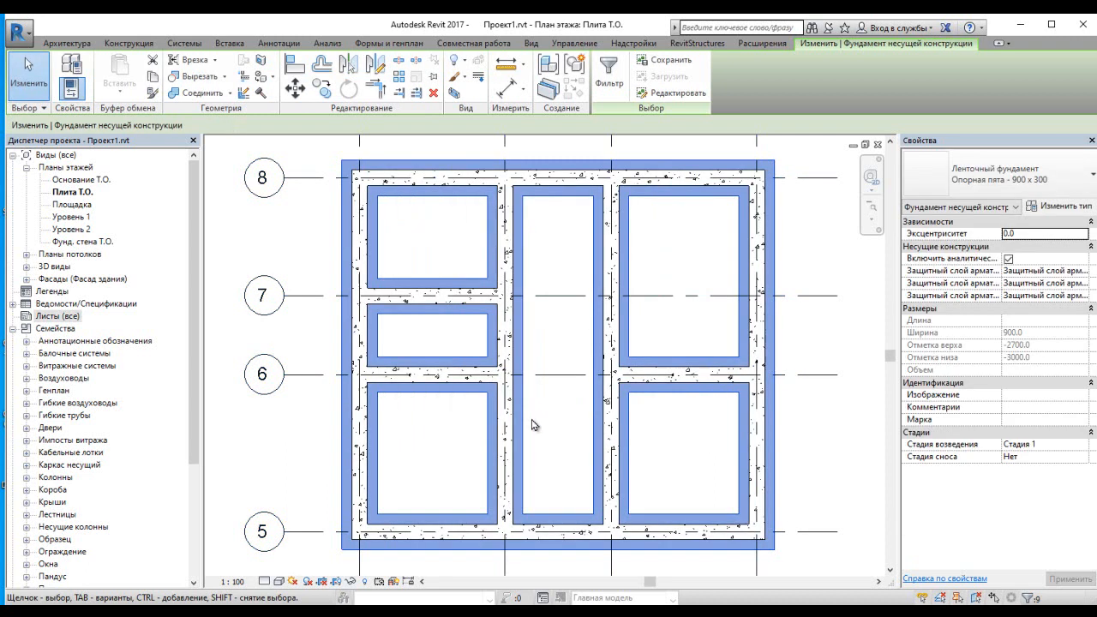
Create a material takeoff for the structural foundation category (Фундамент несущей конструкции).
click(539, 42)
click(765, 66)
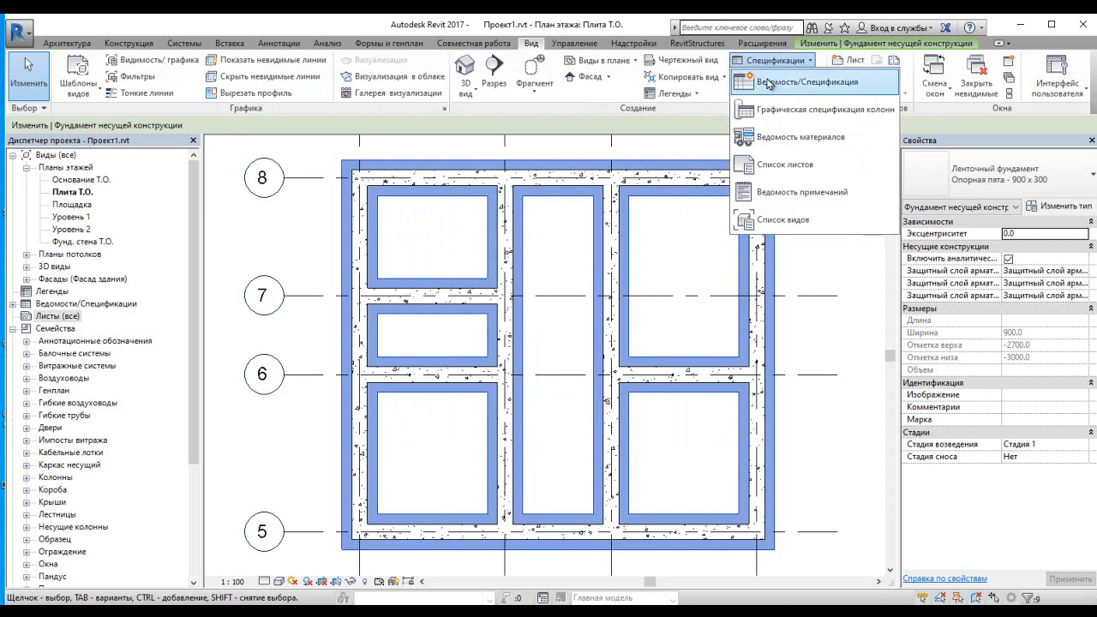
click(758, 138)
click(555, 273)
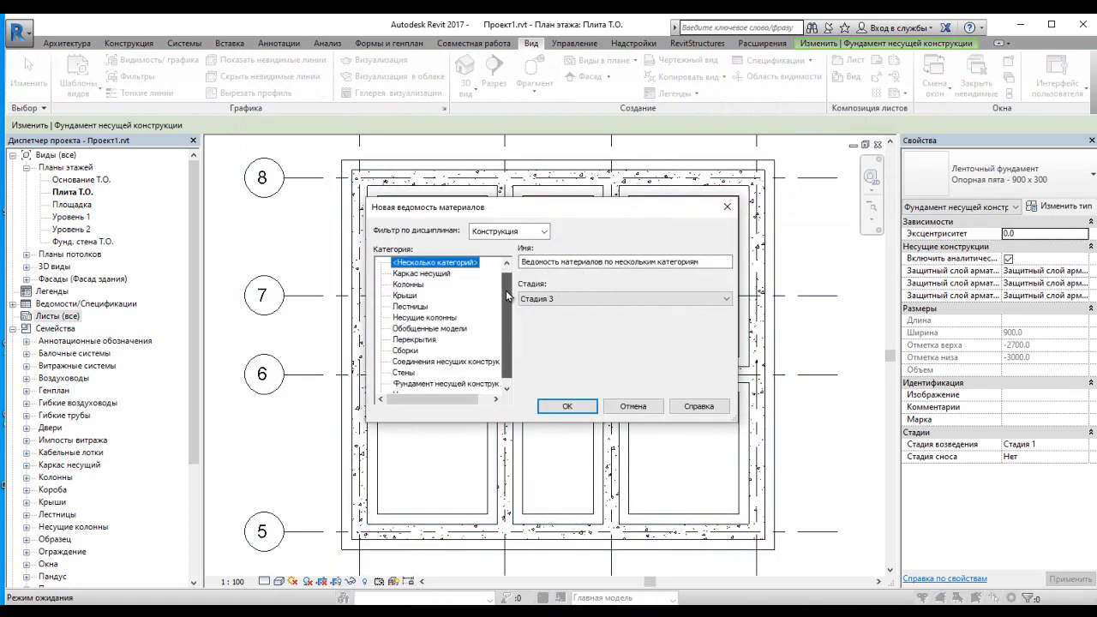
scroll(507, 292, down, 1)
click(448, 372)
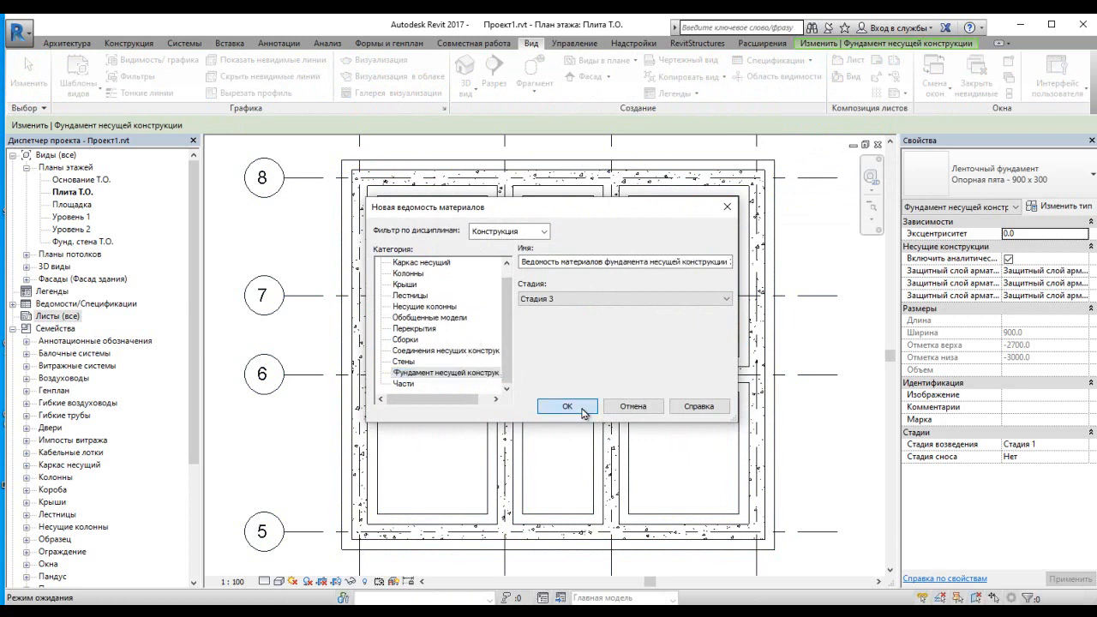
click(568, 406)
Add the fields Марка and Материал: Объем to the foundation material takeoff and generate it.
drag(526, 276, 523, 323)
click(553, 259)
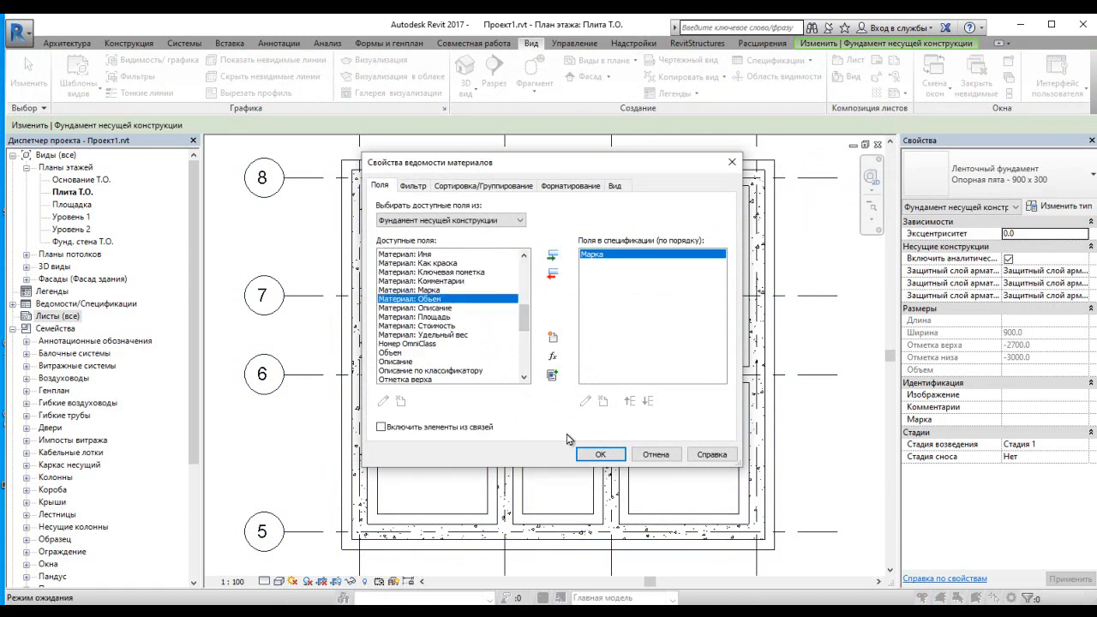
click(600, 454)
click(651, 229)
click(553, 259)
click(595, 454)
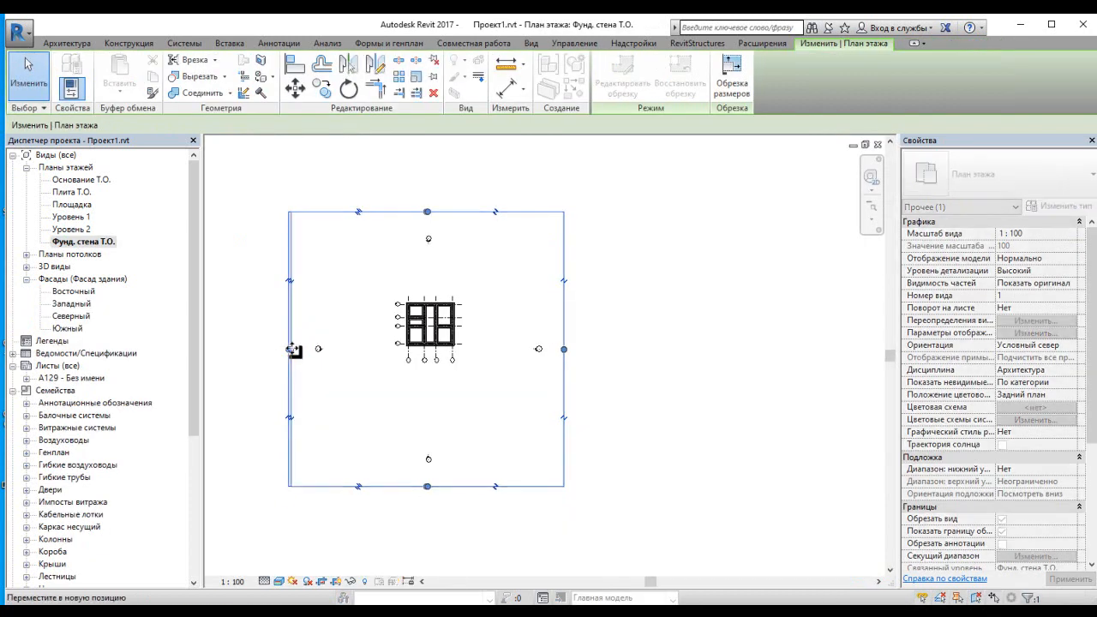
Shrink the crop region of the Фунд. стена Т.О. plan closely around the foundation and its grid bubbles.
drag(289, 350, 388, 351)
drag(471, 344, 473, 346)
drag(430, 212, 435, 287)
drag(430, 487, 431, 368)
scroll(467, 292, up, 3)
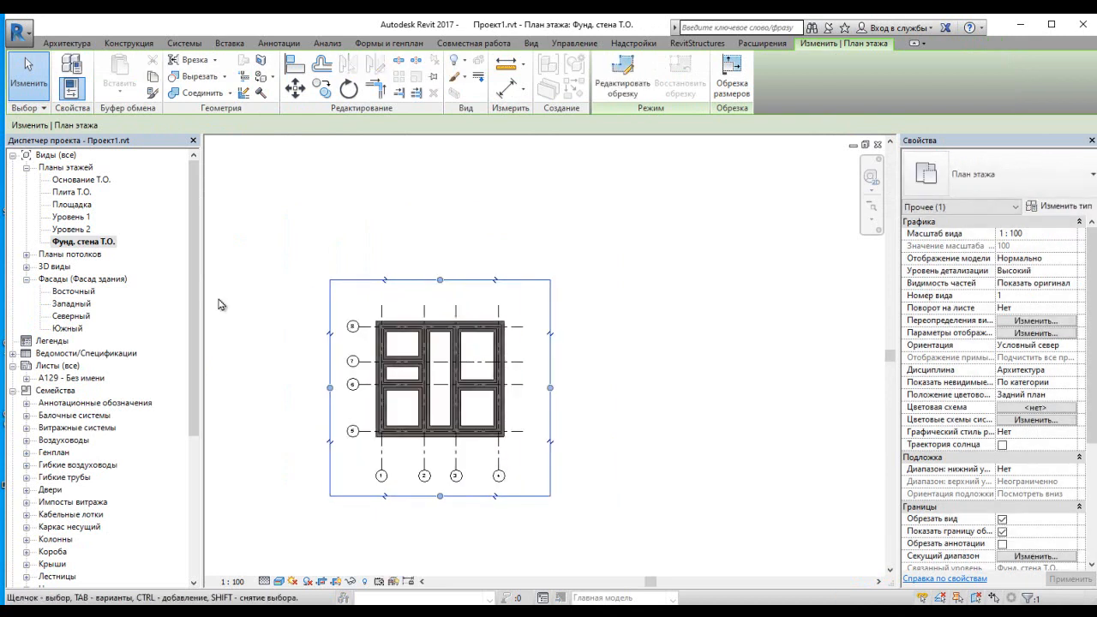
Create a new sheet with a title block chosen from the listed ones.
right_click(58, 367)
click(71, 373)
scroll(543, 263, up, 6)
scroll(527, 253, up, 6)
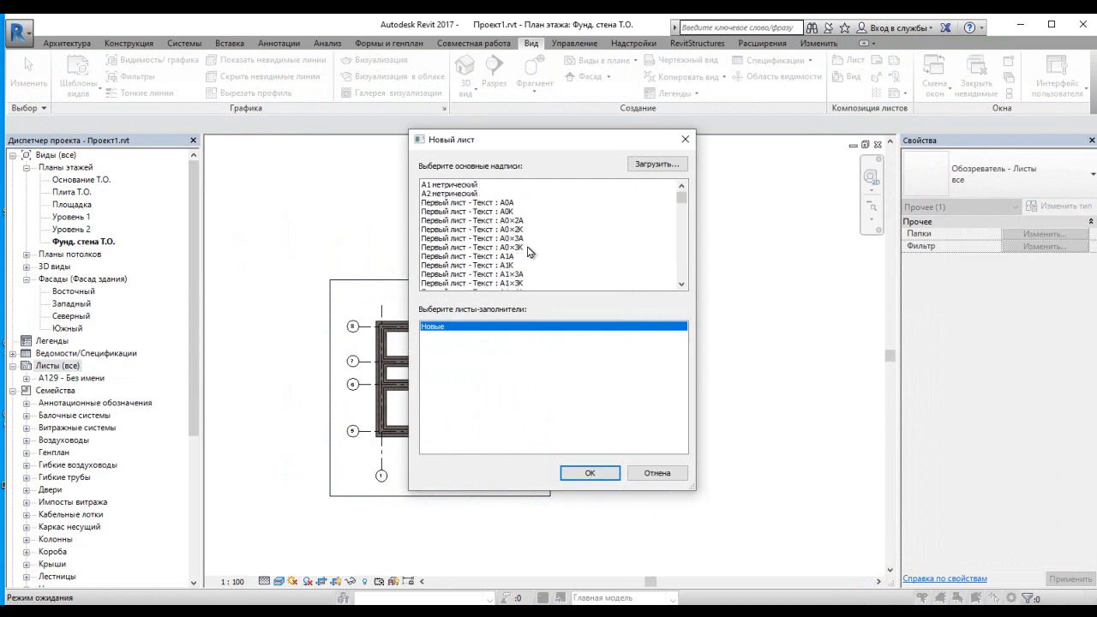
click(501, 249)
click(589, 473)
Try to place the Фунд. стена Т.О. floor plan on the new sheet A130.
drag(82, 242, 530, 356)
drag(90, 292, 525, 330)
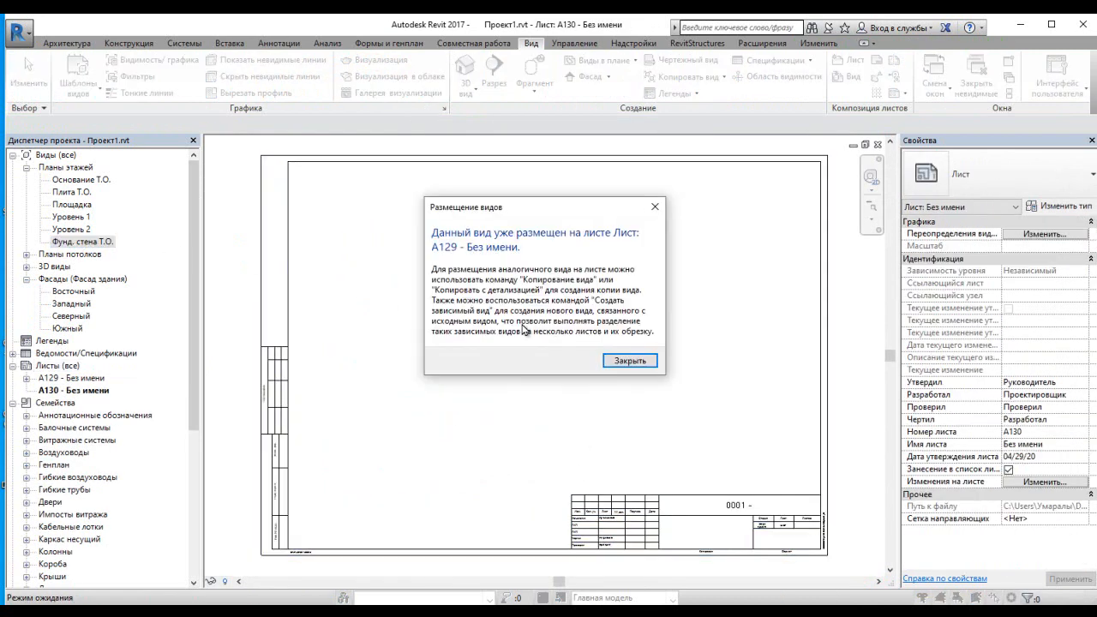
click(655, 208)
Delete sheet A129 and place the Фунд. стена Т.О. floor plan on sheet A130.
right_click(45, 383)
click(129, 258)
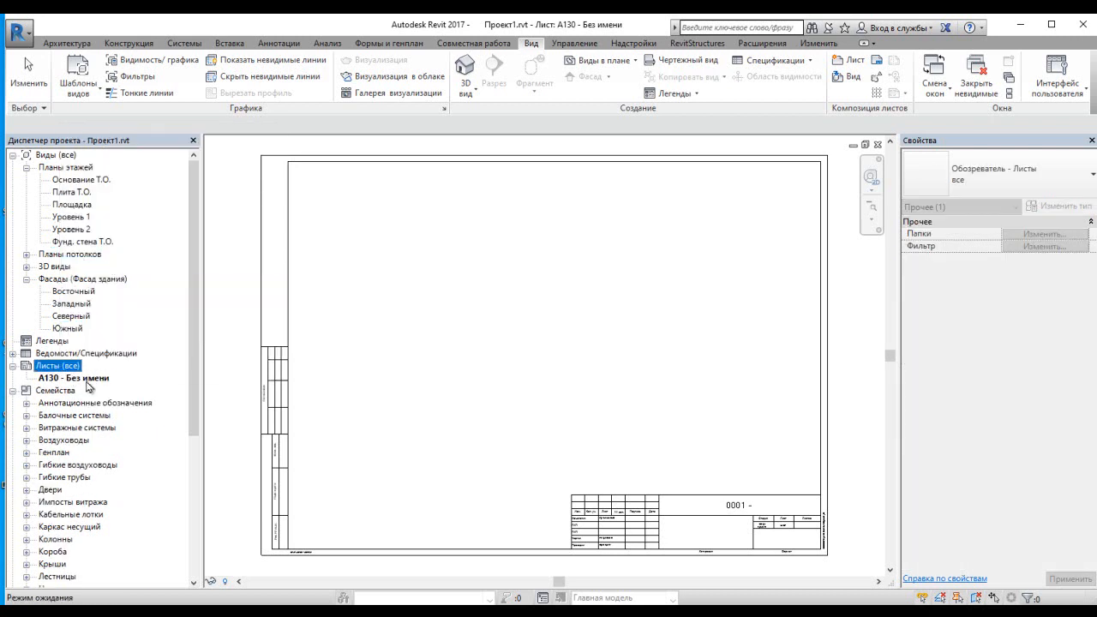
drag(90, 244, 420, 321)
click(476, 323)
drag(565, 327, 526, 344)
Place the foundation material takeoff on sheet A130 beside the upper part of the plan.
drag(193, 284, 177, 460)
drag(190, 405, 197, 260)
click(13, 353)
drag(73, 305, 667, 243)
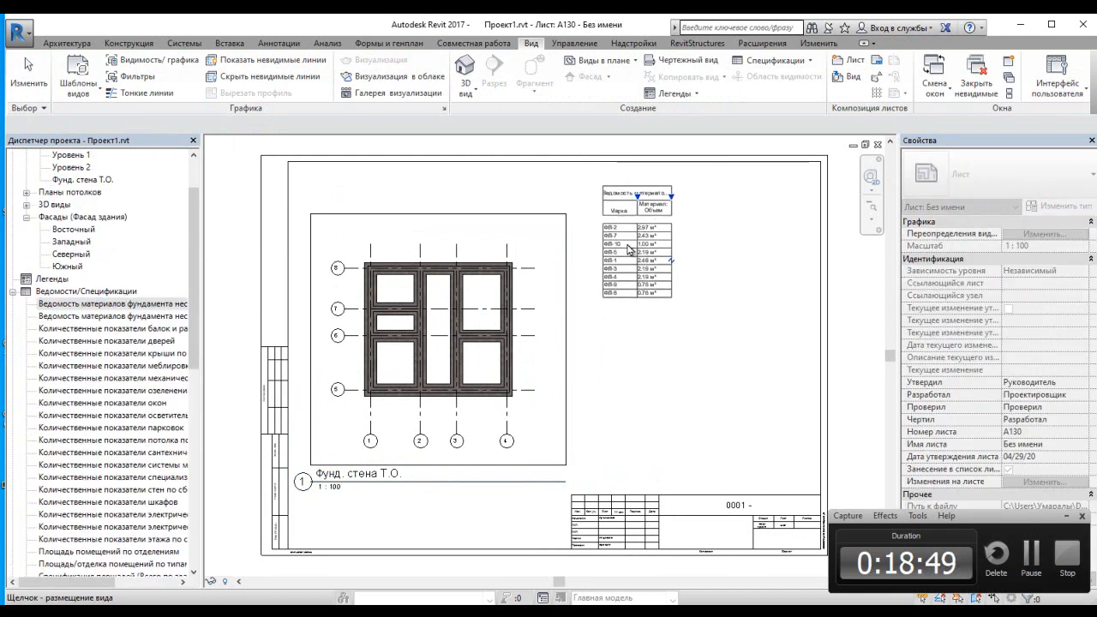
click(622, 241)
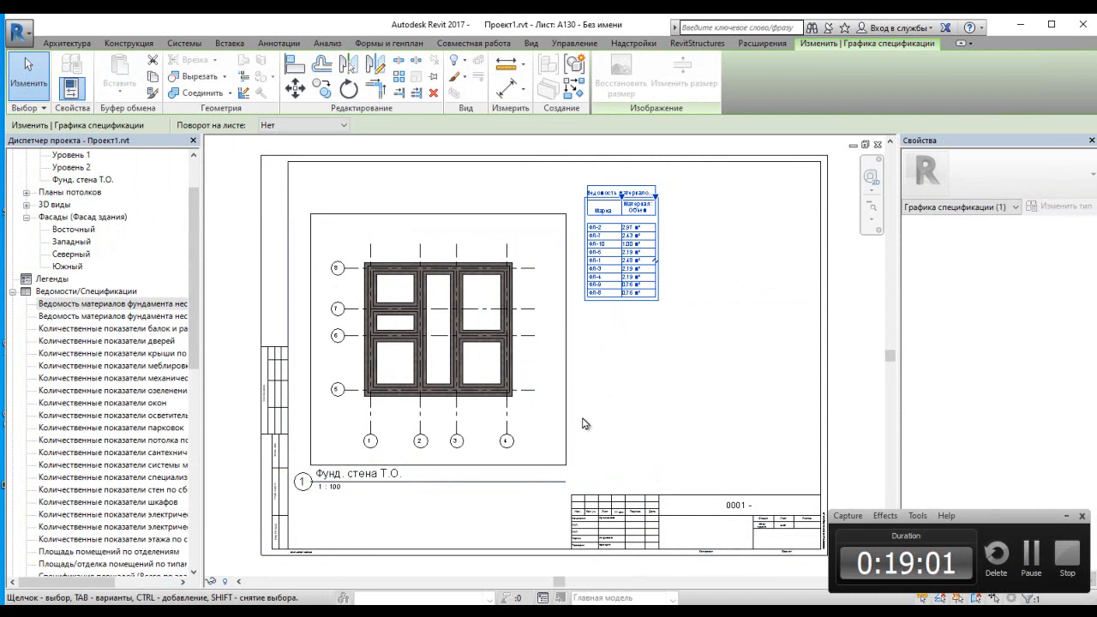
Switch the Фунд. стена Т.О. plan to an unshaded visual style and filter its selected elements to walls only.
double_click(82, 179)
click(280, 581)
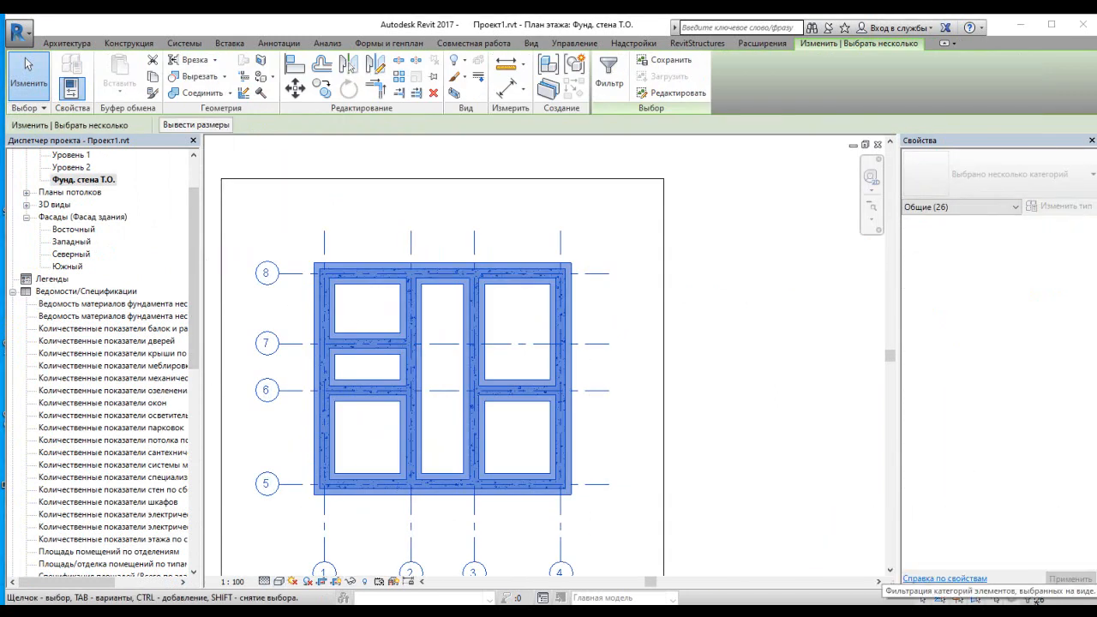
click(609, 78)
click(419, 251)
click(419, 230)
click(531, 421)
Create a new material takeoff for the walls category (Стены).
click(67, 43)
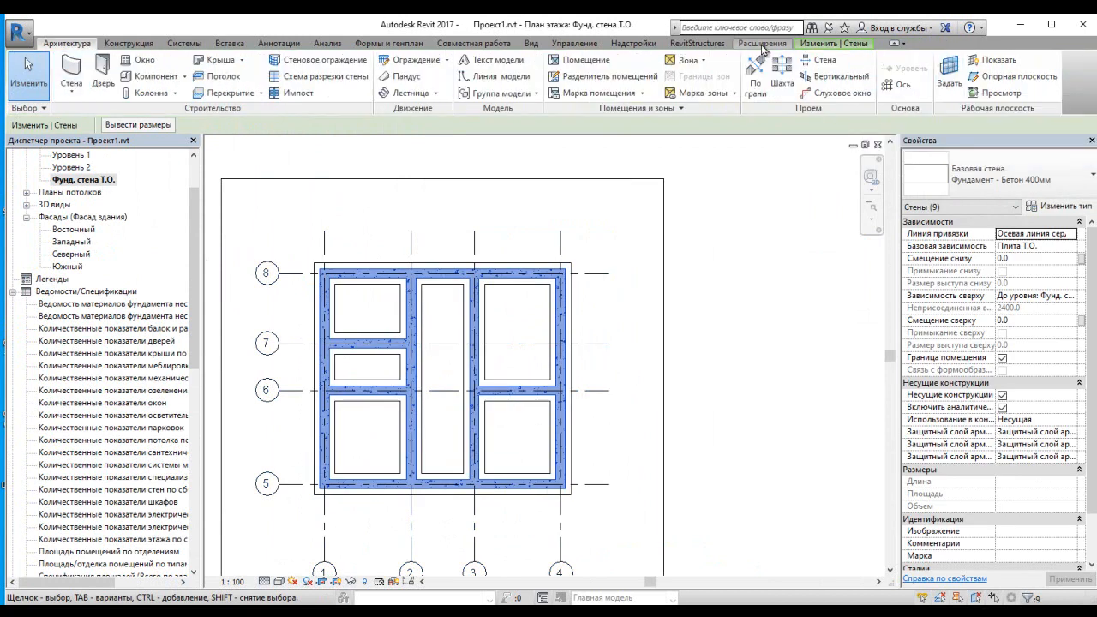
click(531, 43)
click(775, 60)
click(818, 142)
click(410, 373)
click(563, 408)
Add the fields Марка and Материал: Объем to the wall material takeoff and generate it.
drag(524, 273, 526, 330)
double_click(390, 346)
double_click(407, 309)
click(615, 453)
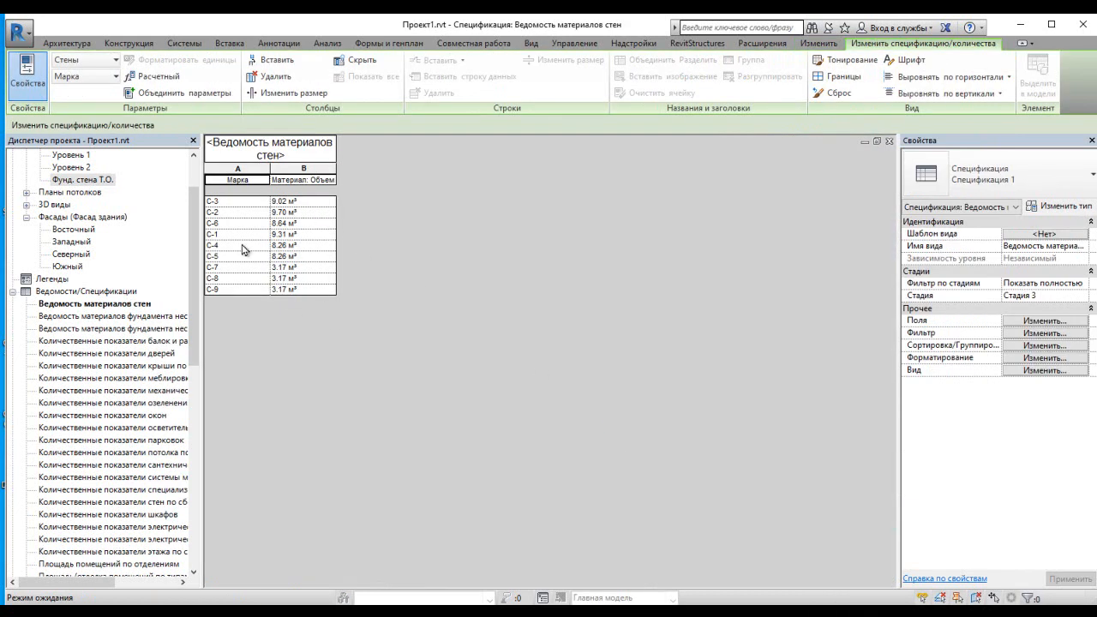
Place the schedule Ведомость материалов стен on sheet A130 next to the foundation material takeoff.
mouse_move(193, 259)
mouse_down()
mouse_move(193, 341)
mouse_move(191, 219)
mouse_up()
click(27, 415)
double_click(74, 416)
click(82, 366)
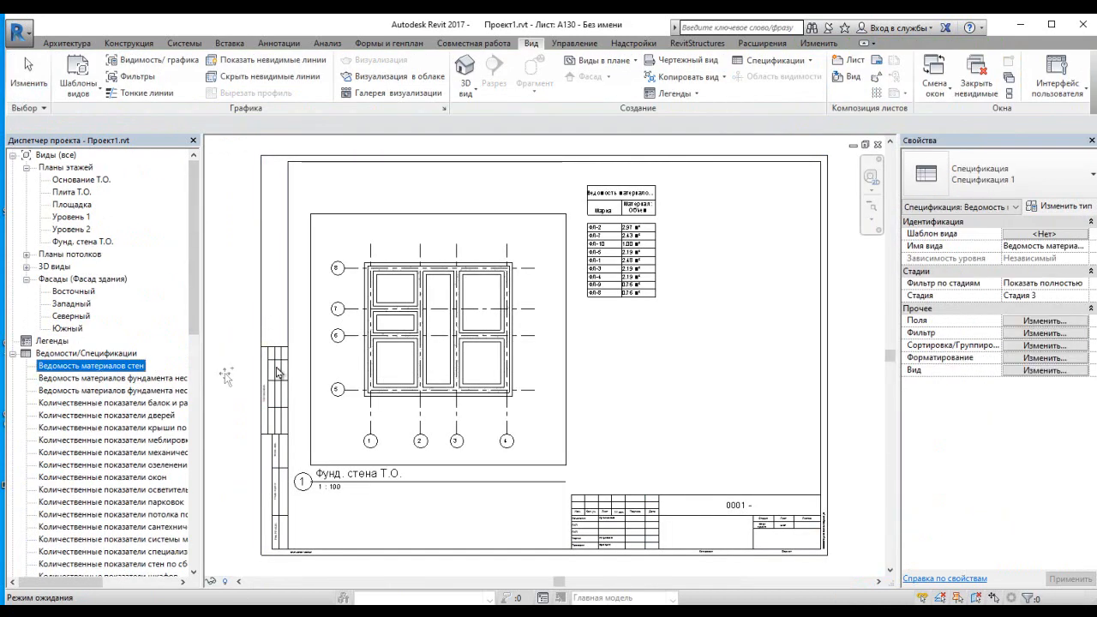
click(649, 349)
drag(665, 344, 718, 257)
click(692, 561)
scroll(719, 214, up, 2)
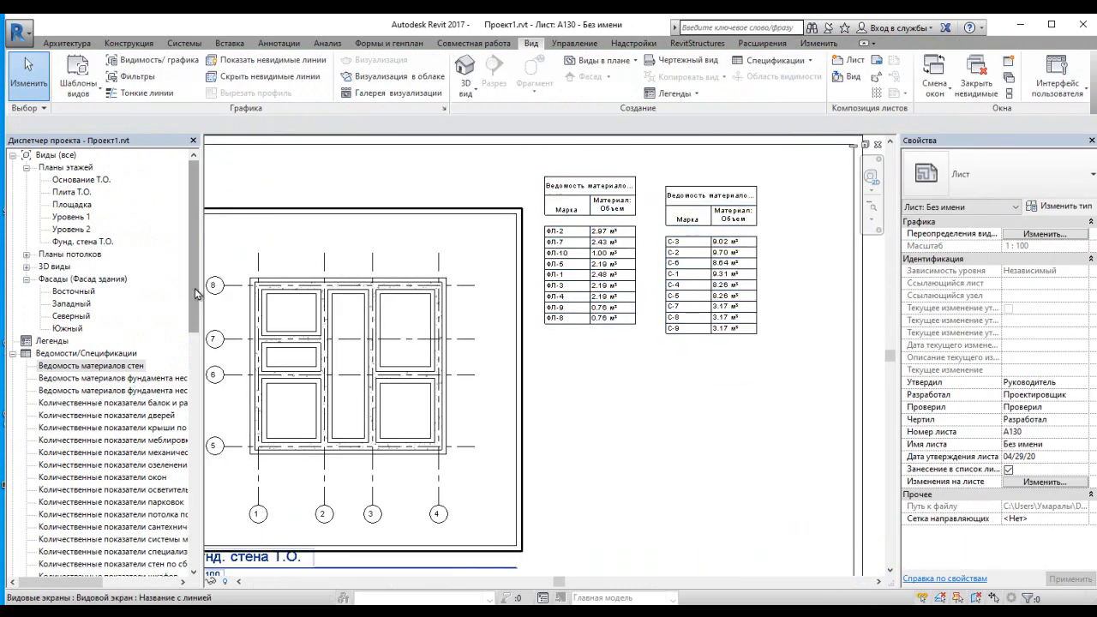
Check the {3D} view of the foundation and place it on sheet A130 below the two material takeoffs.
click(26, 266)
double_click(60, 278)
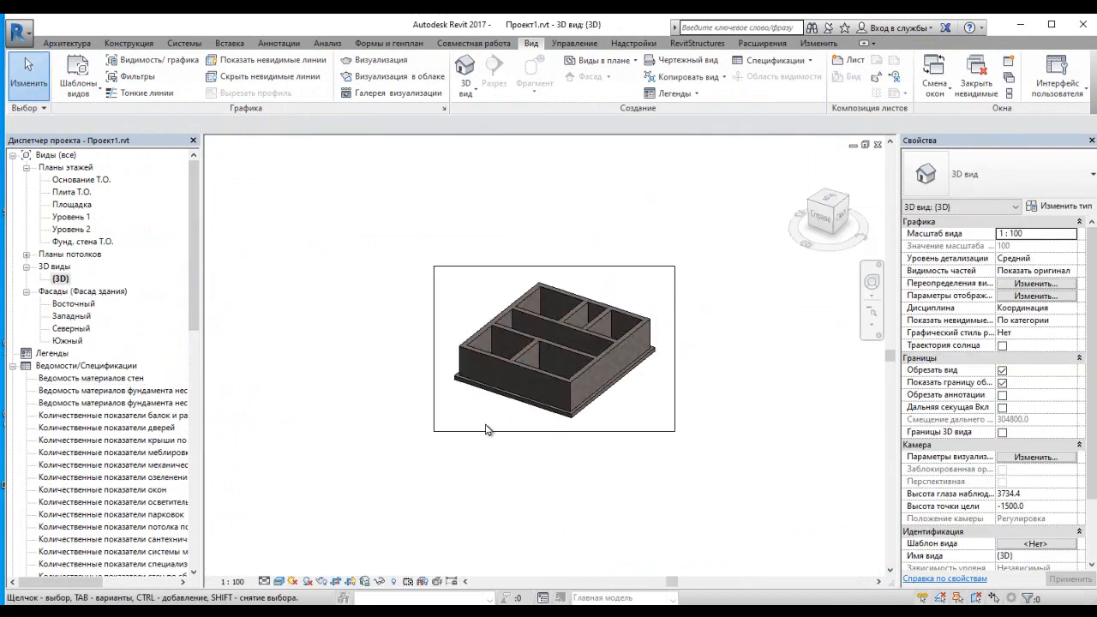
scroll(51, 381, down, 10)
drag(192, 386, 191, 209)
double_click(94, 266)
click(59, 279)
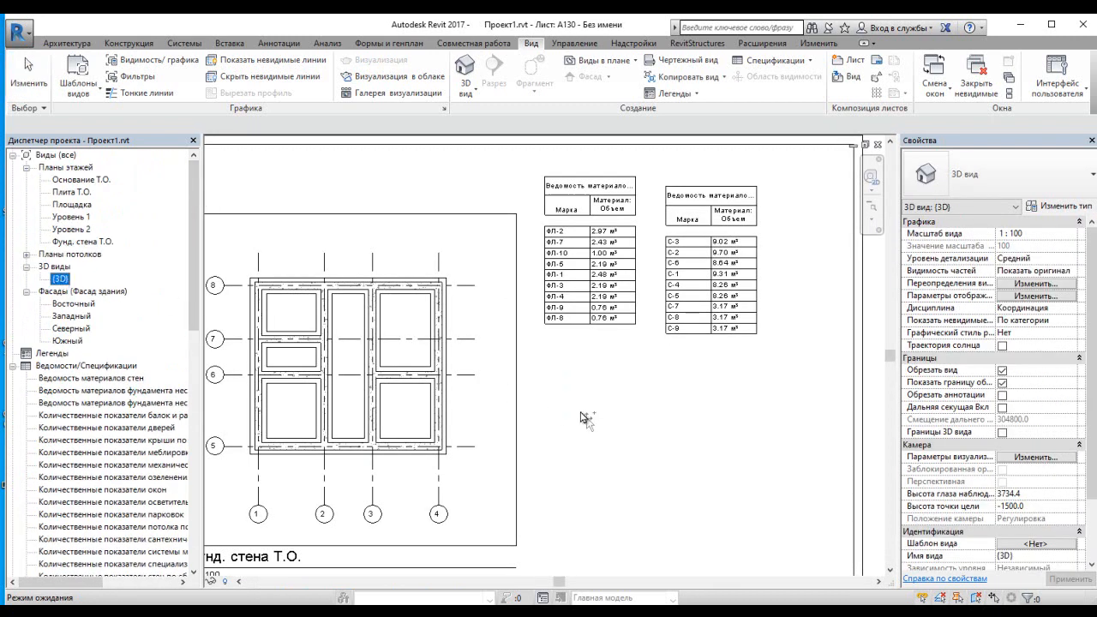
drag(559, 411, 586, 418)
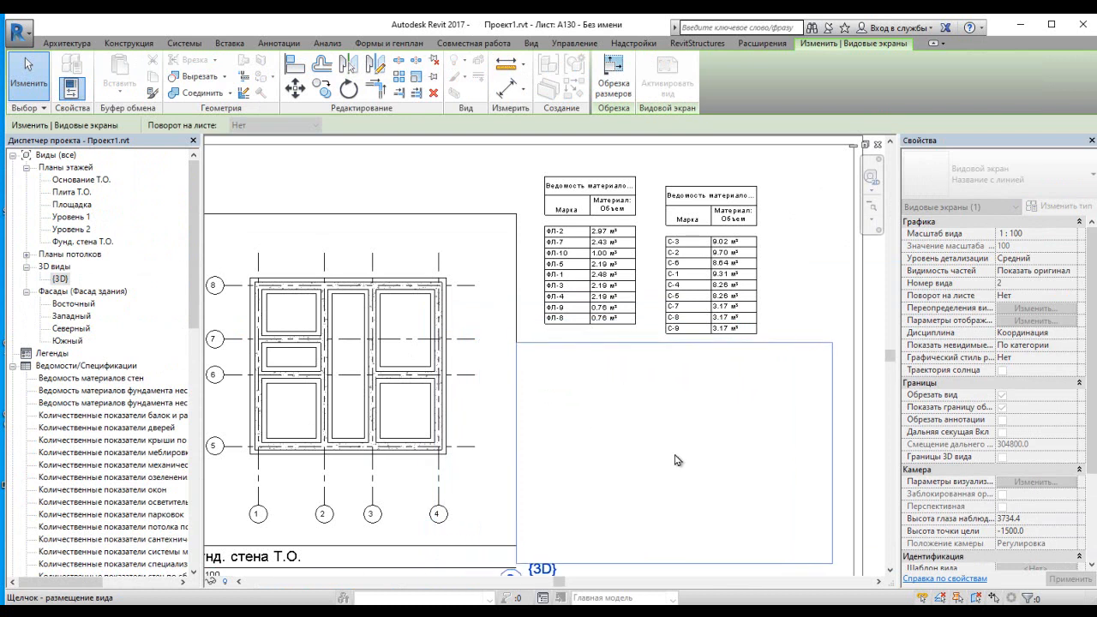
click(677, 460)
Edit the profile of outer wall С-6 in the 3D view and sketch a rectangular opening near its outer corner.
scroll(820, 487, up, 2)
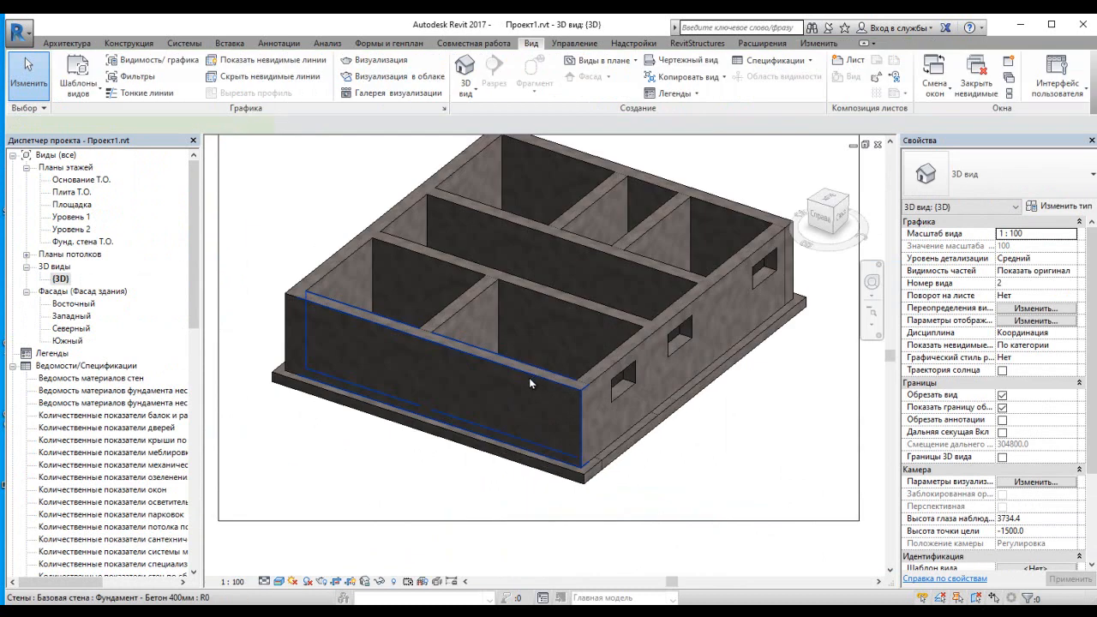
click(529, 377)
click(622, 79)
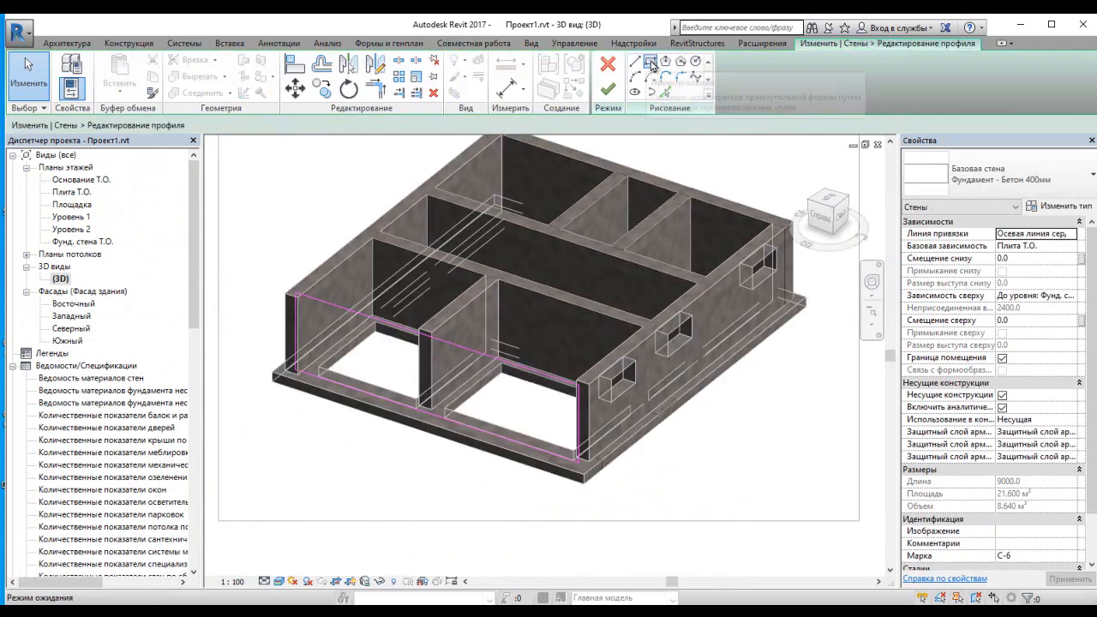
click(650, 62)
click(556, 351)
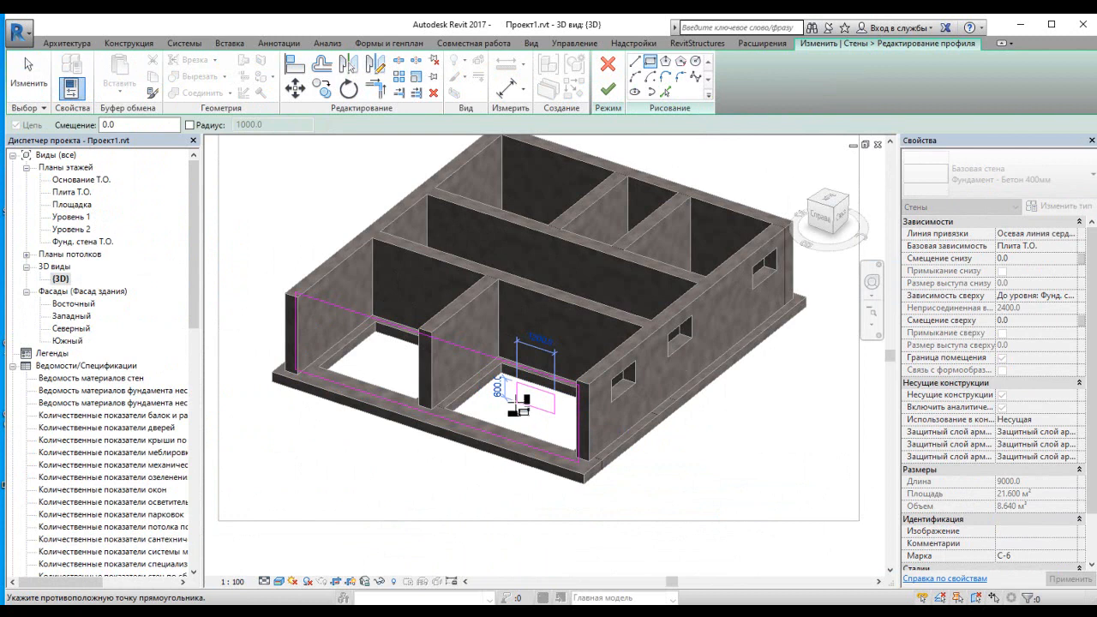
scroll(516, 402, up, 3)
click(519, 407)
Sketch two more rectangular openings about 700 mm high along the С-6 wall profile and finish the profile edit.
click(365, 358)
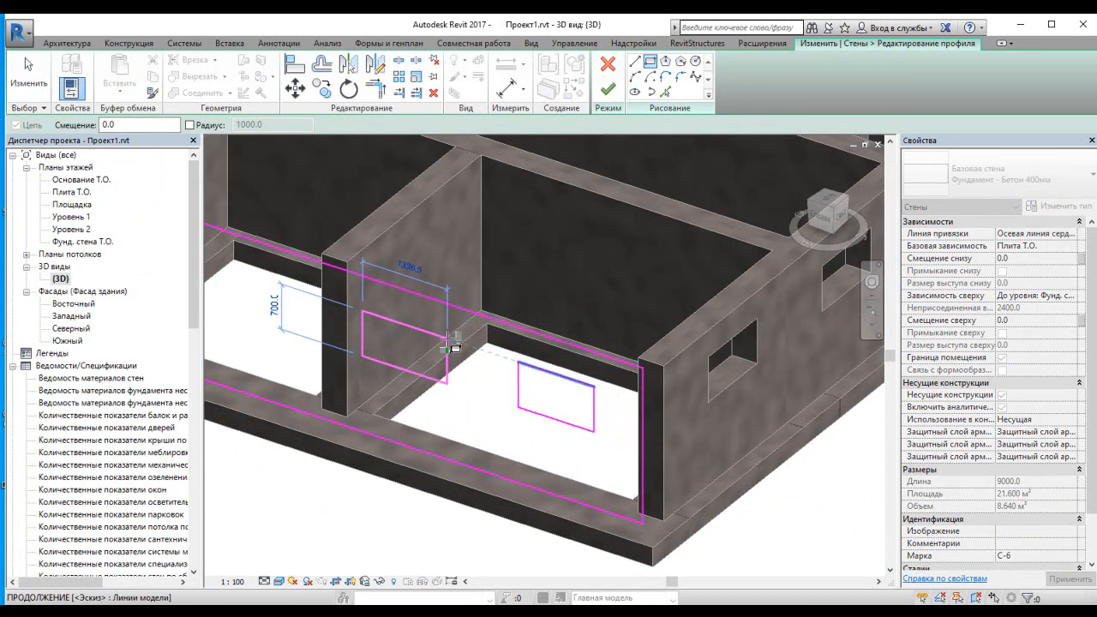
scroll(610, 378, down, 3)
scroll(343, 304, up, 3)
click(479, 339)
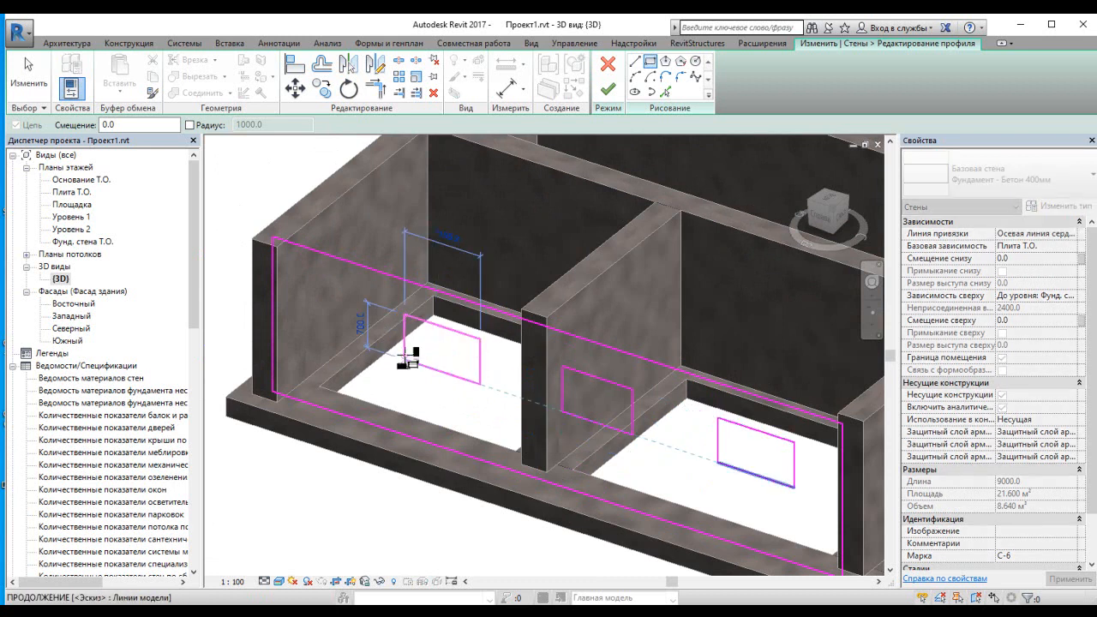
scroll(407, 361, down, 3)
click(607, 90)
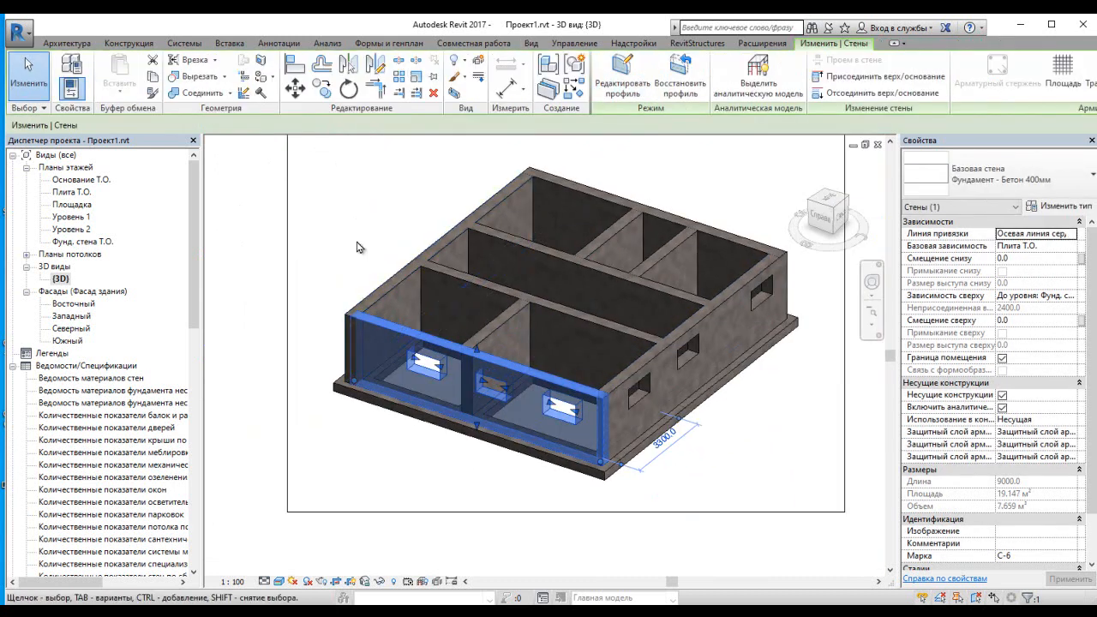
Extend the crop region of the 3D view around the foundation.
scroll(382, 294, down, 2)
click(872, 295)
click(771, 355)
drag(775, 302, 706, 353)
scroll(684, 369, up, 1)
key(Escape)
click(357, 346)
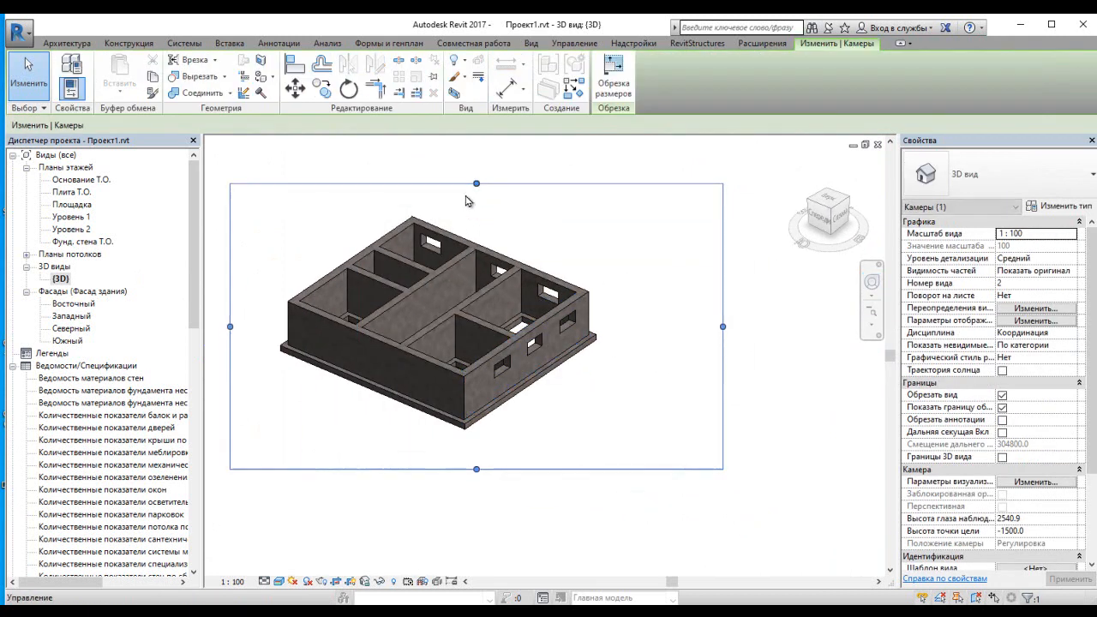
drag(476, 184, 475, 178)
key(Escape)
Edit the profile of outer wall С-2, sketching three rectangular openings in a row, and finish the edit.
click(411, 377)
click(614, 77)
click(650, 61)
scroll(439, 382, up, 2)
click(465, 372)
click(425, 378)
click(358, 340)
click(323, 321)
click(260, 317)
click(232, 291)
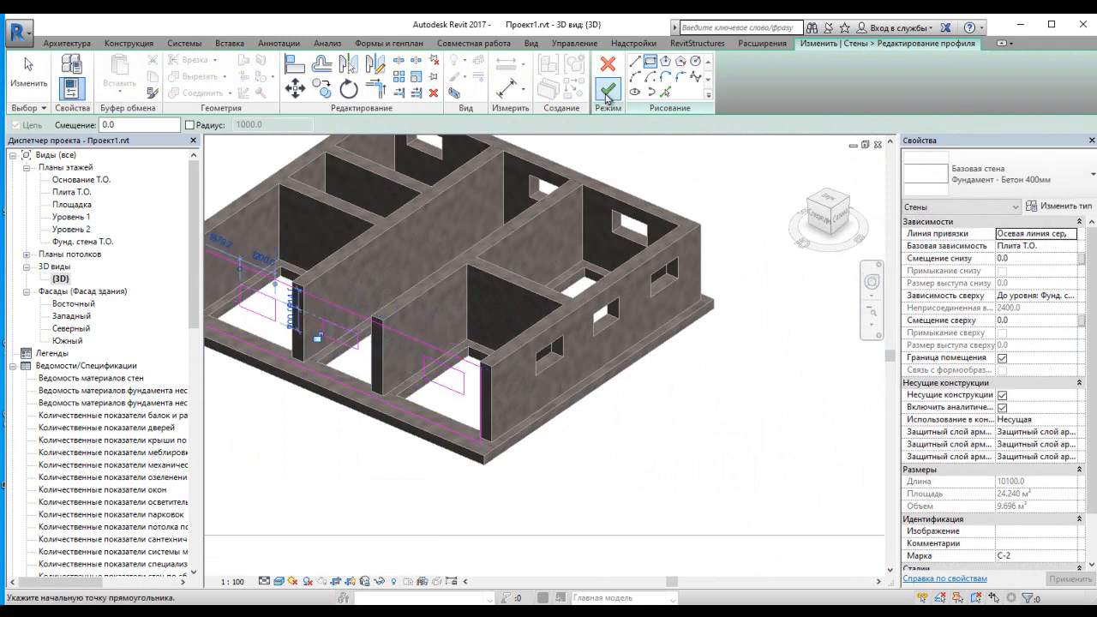
click(608, 89)
Cut three rectangular openings into outer wall С-3 by editing its profile.
middle_drag(343, 343, 525, 335)
click(871, 282)
drag(548, 312, 428, 359)
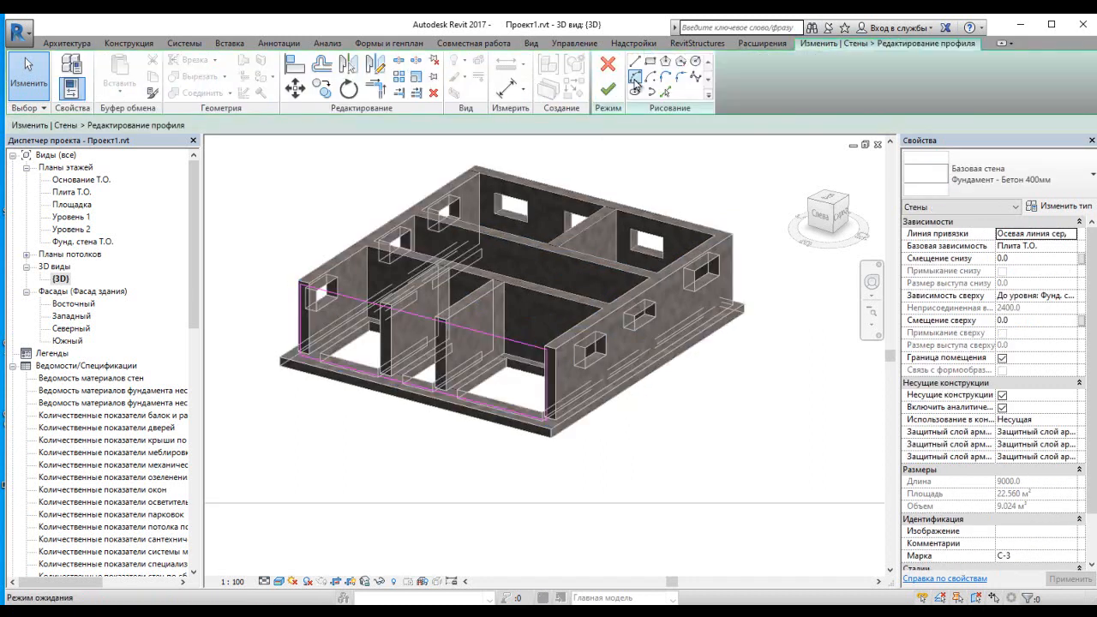
click(532, 358)
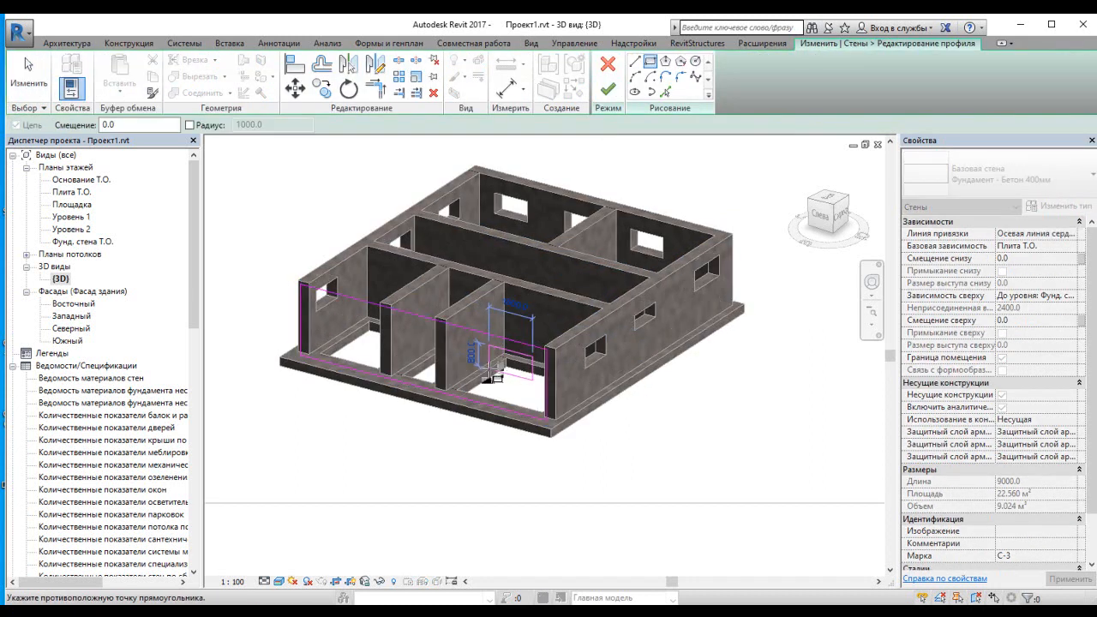
click(493, 369)
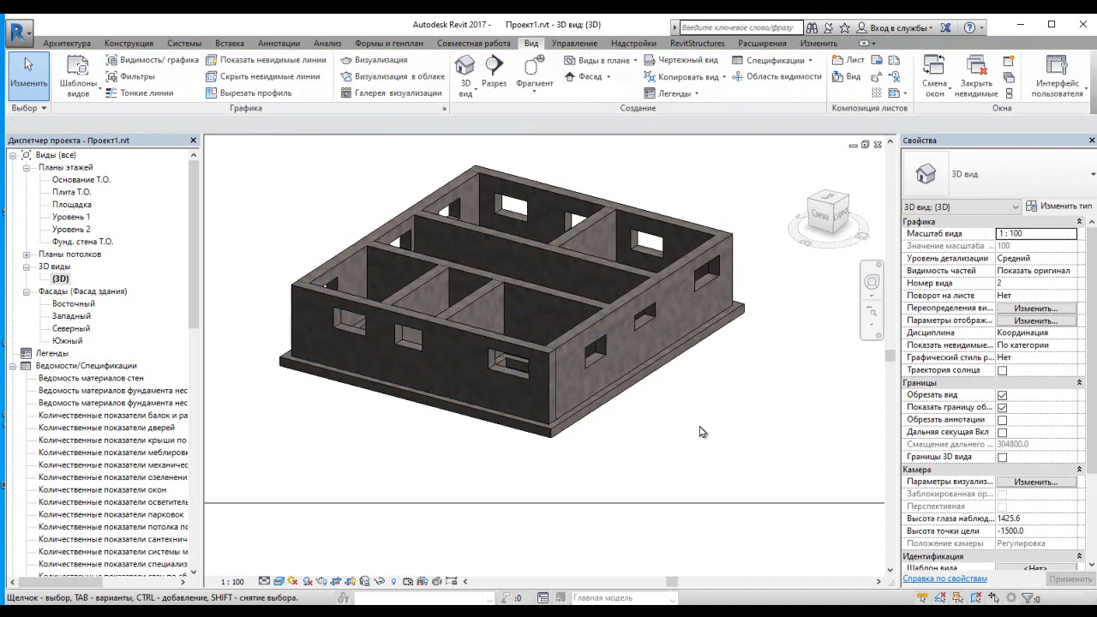
Tighten the upper and lower edges of the 3D view's crop region around the foundation.
shift+middle_drag(700, 432, 517, 247)
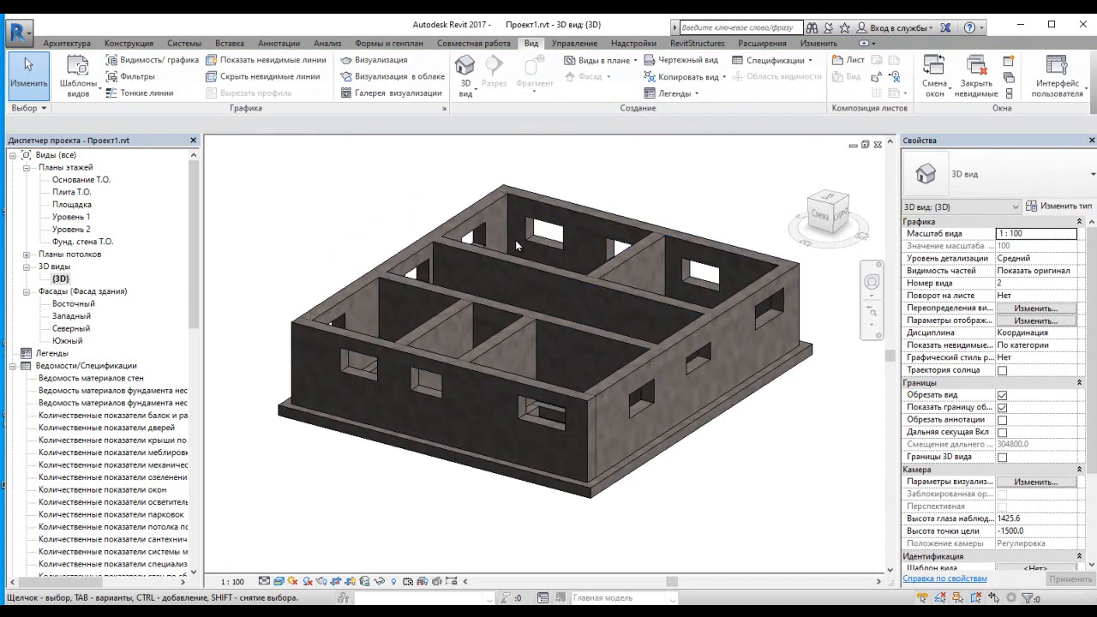
drag(194, 268, 195, 421)
double_click(84, 306)
drag(641, 374, 696, 377)
drag(196, 354, 195, 199)
double_click(61, 279)
click(778, 353)
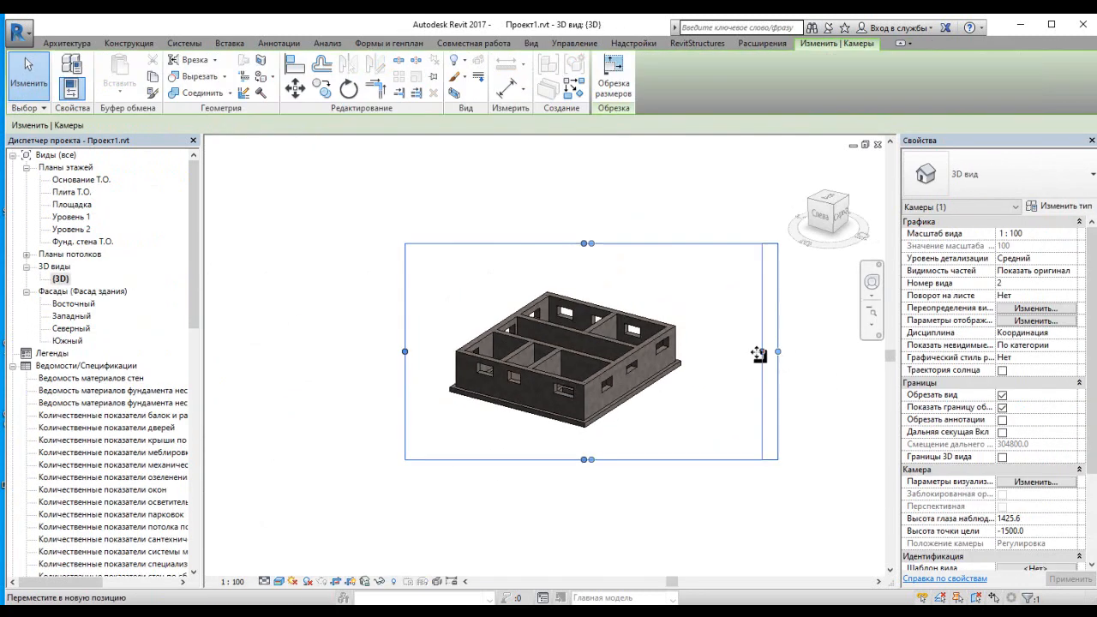
drag(566, 459, 566, 435)
drag(566, 244, 566, 280)
Set the 3D view's visual style and place the view on sheet A130 beneath the two material schedules.
double_click(83, 242)
drag(194, 289, 162, 448)
double_click(73, 278)
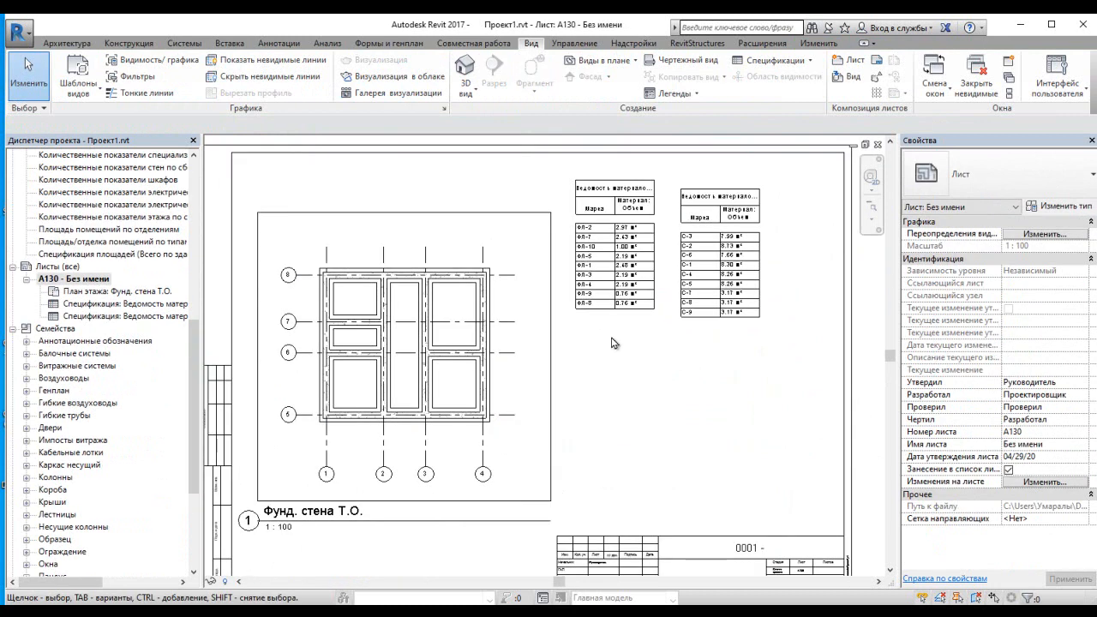
scroll(613, 344, down, 1)
drag(194, 378, 214, 232)
click(464, 66)
click(279, 581)
click(308, 552)
scroll(454, 370, down, 3)
click(57, 243)
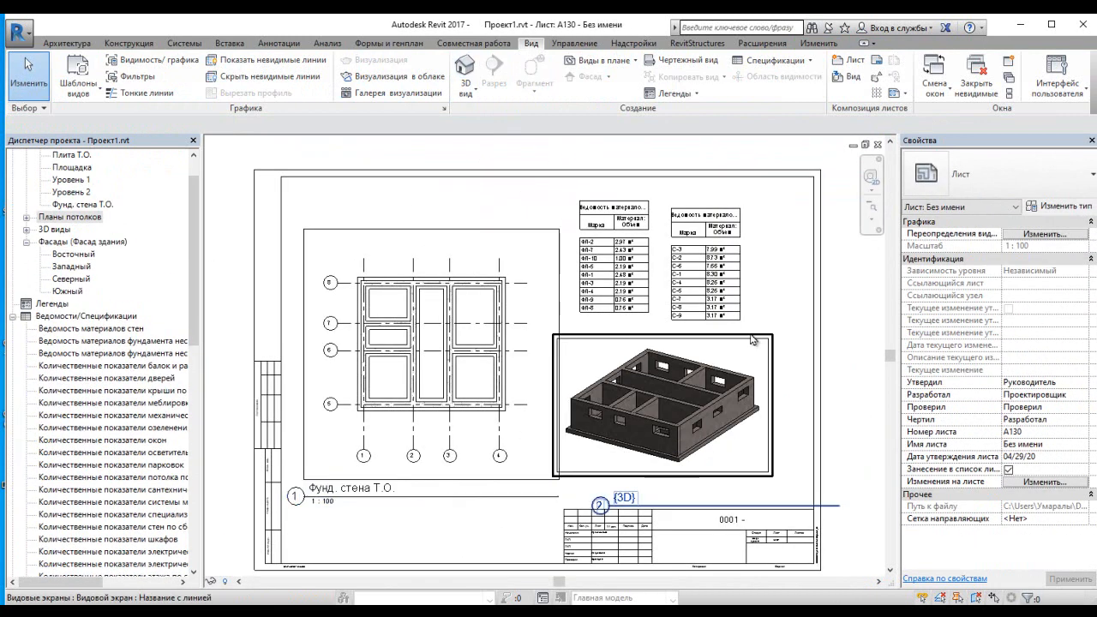
scroll(403, 419, down, 2)
scroll(660, 292, up, 5)
scroll(661, 326, down, 3)
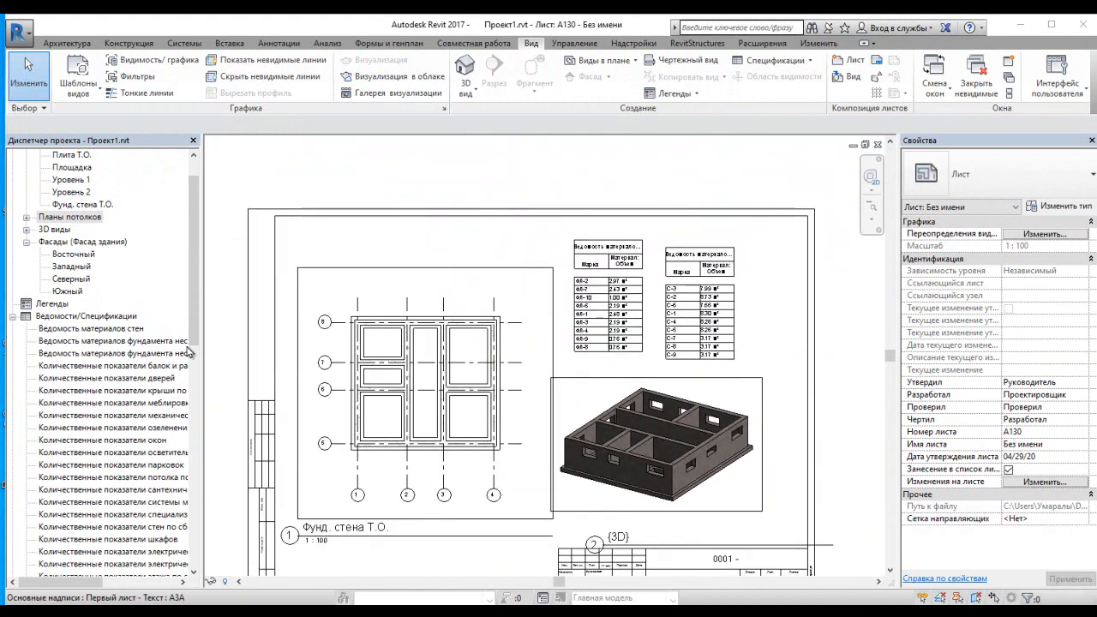
In the Фунд. стена Т.О. plan, shorten vertical grids 1–4 so their bubbles sit closer to the building.
double_click(83, 204)
click(577, 200)
click(609, 417)
scroll(609, 417, up, 5)
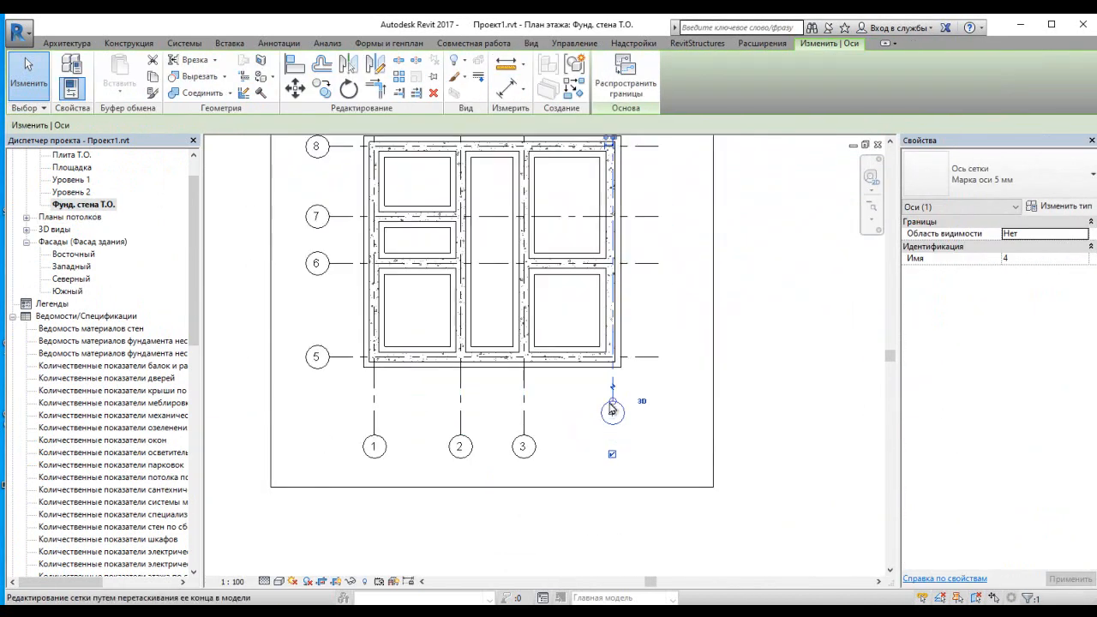
drag(616, 422, 615, 322)
Tighten the plan view's crop region around the foundation and its grid bubbles.
scroll(659, 467, down, 3)
click(354, 504)
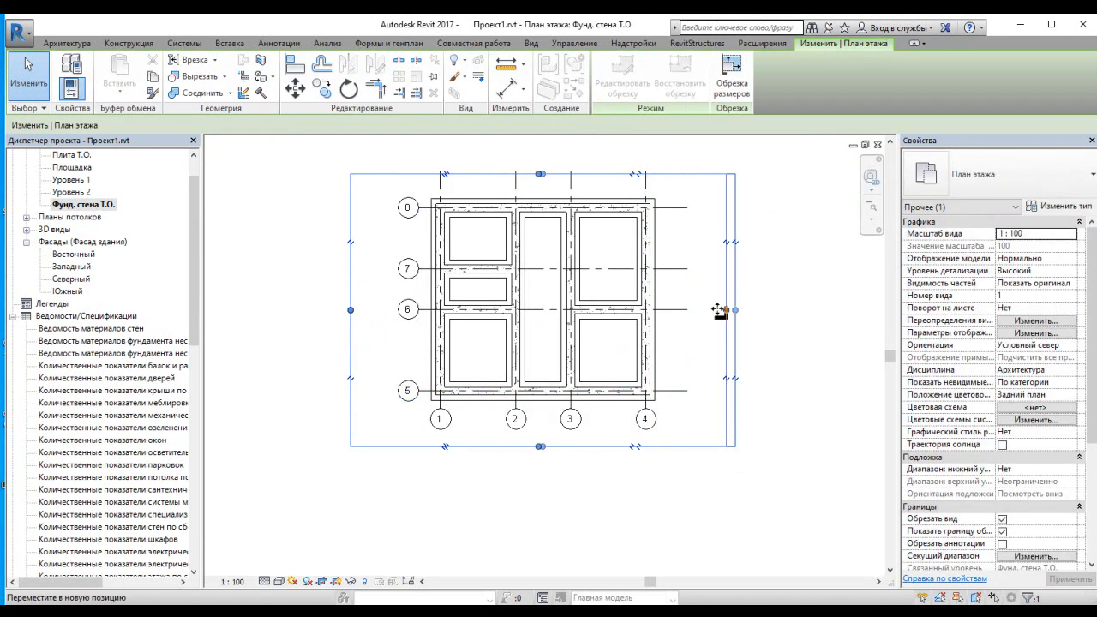
scroll(331, 505, down, 2)
click(329, 505)
On sheet A130, move the foundation plan viewport down beside the 3D view.
drag(193, 312, 191, 368)
double_click(75, 504)
click(526, 359)
drag(526, 359, 519, 440)
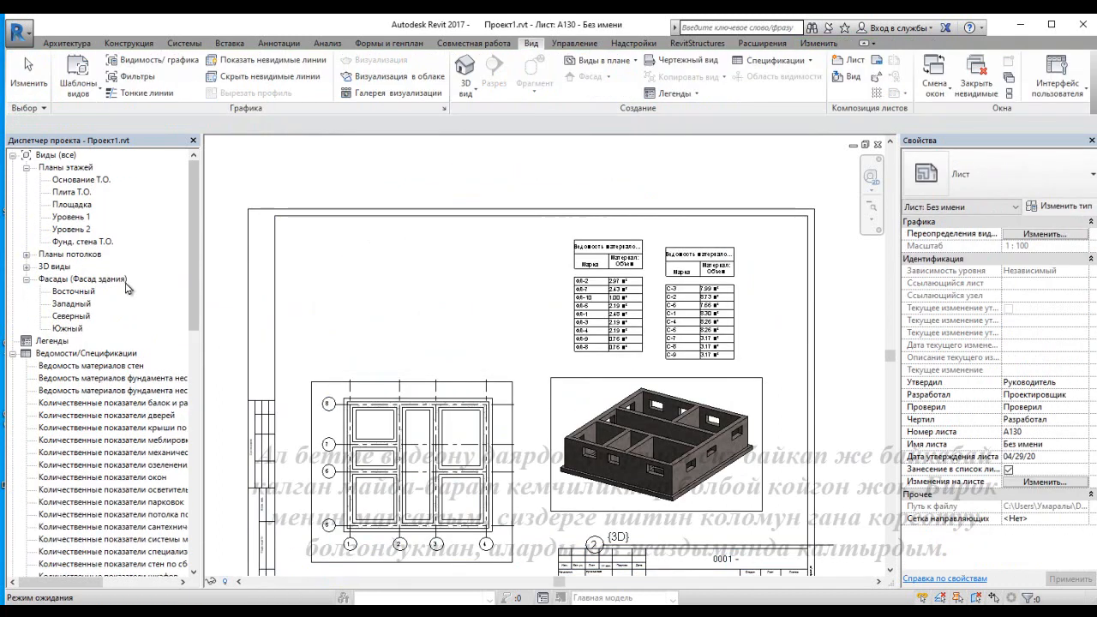
In the Западный elevation, shorten the level lines so their heads sit closer to the building.
double_click(74, 291)
double_click(72, 303)
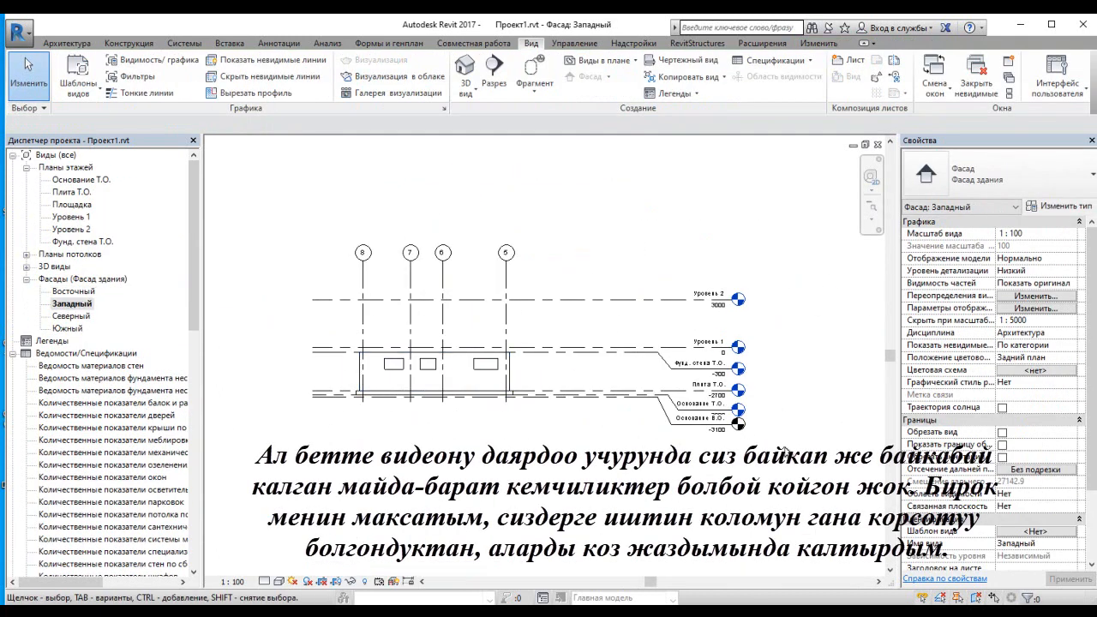
click(733, 431)
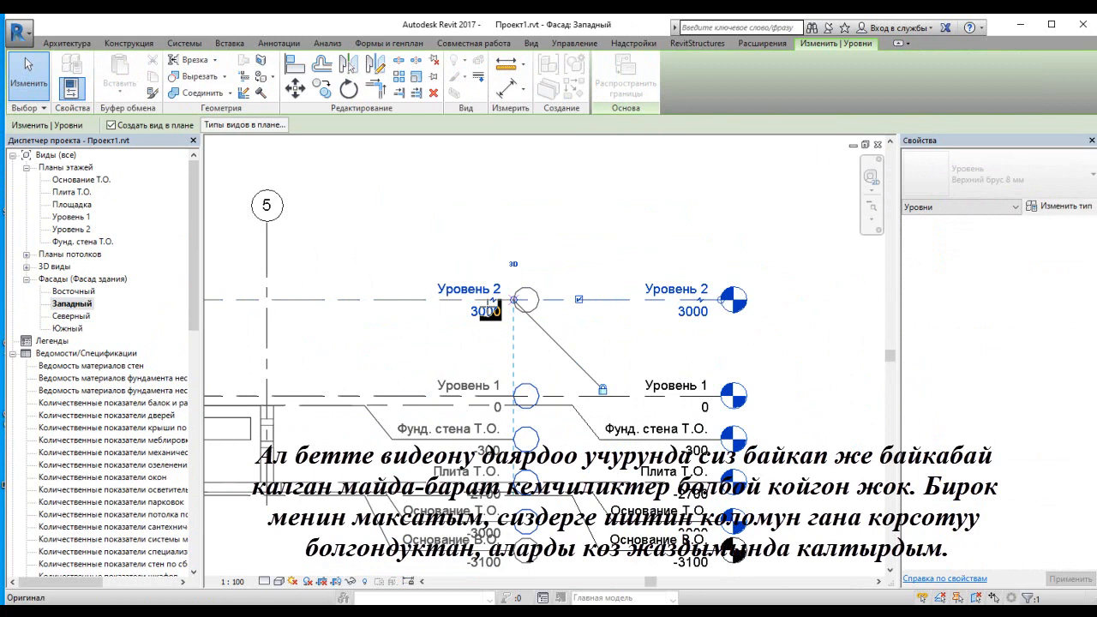
scroll(385, 343, down, 3)
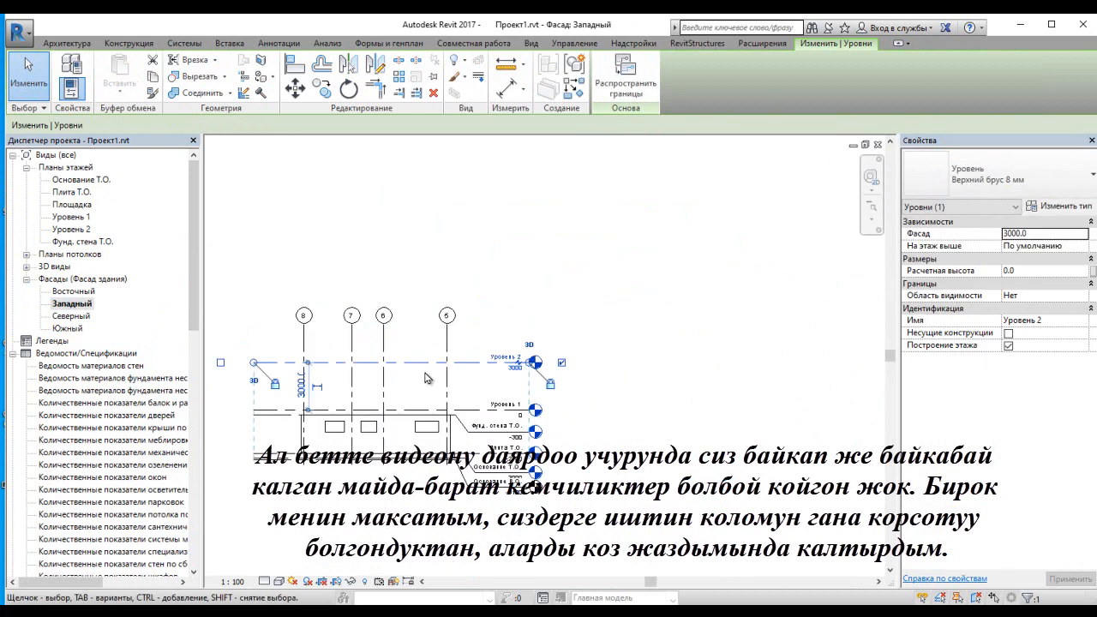
Shorten grids 5–8 in the elevation, show their lower bubbles, and rename them А, Б, В and Г.
scroll(343, 343, up, 2)
click(310, 343)
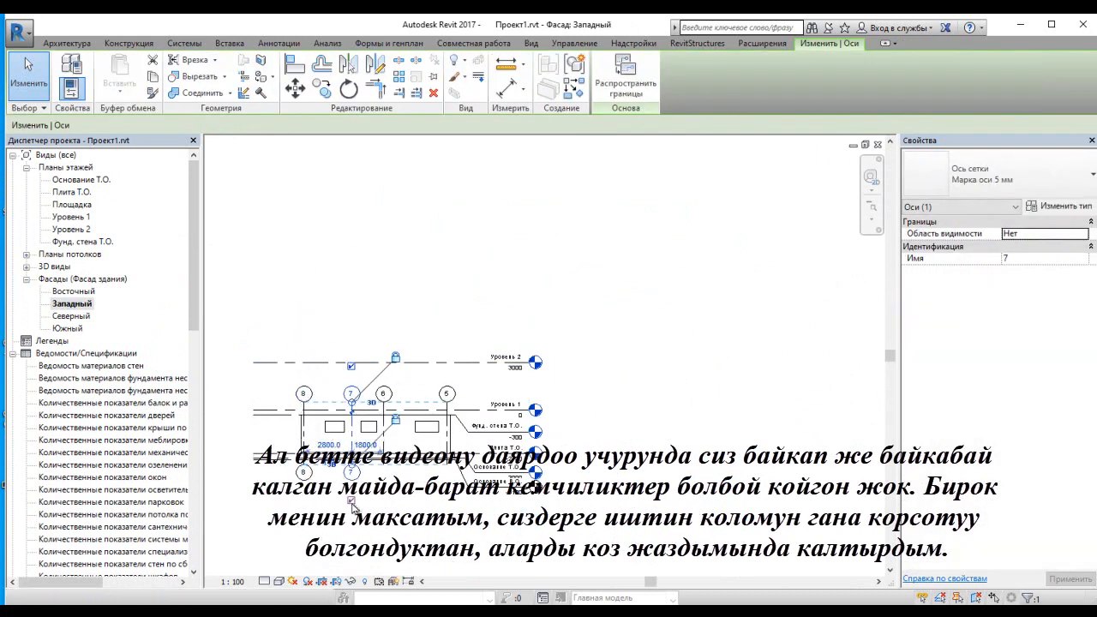
scroll(456, 507, up, 1)
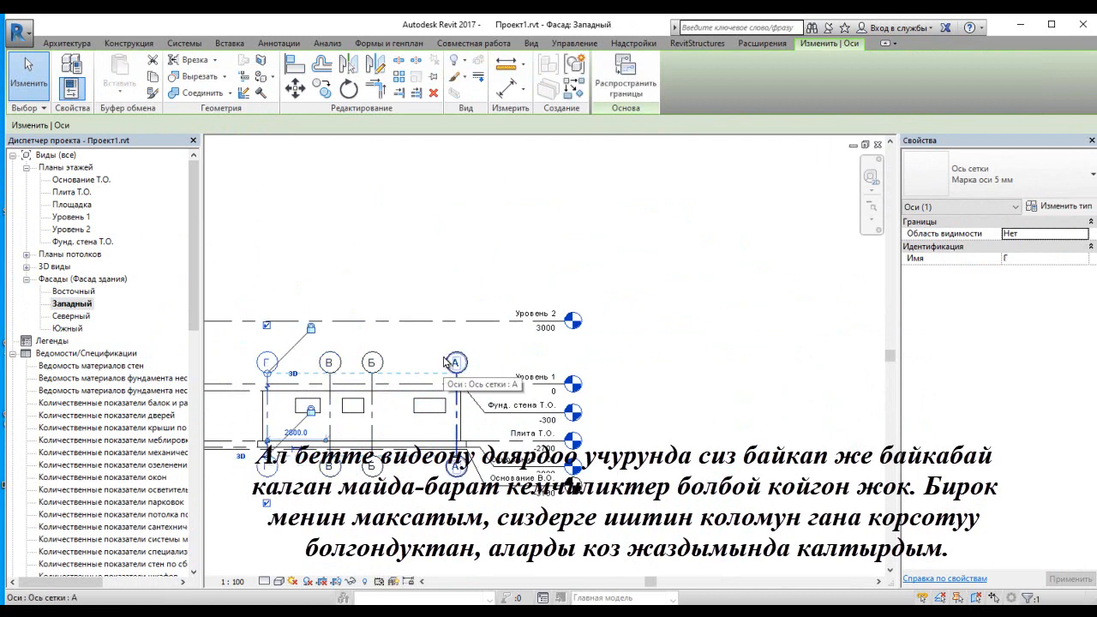
Hide the upper bubbles of grids А–Г and shorten the other ends of the level lines toward the building.
key(Escape)
scroll(552, 475, down, 2)
click(548, 478)
drag(321, 454, 348, 454)
key(Escape)
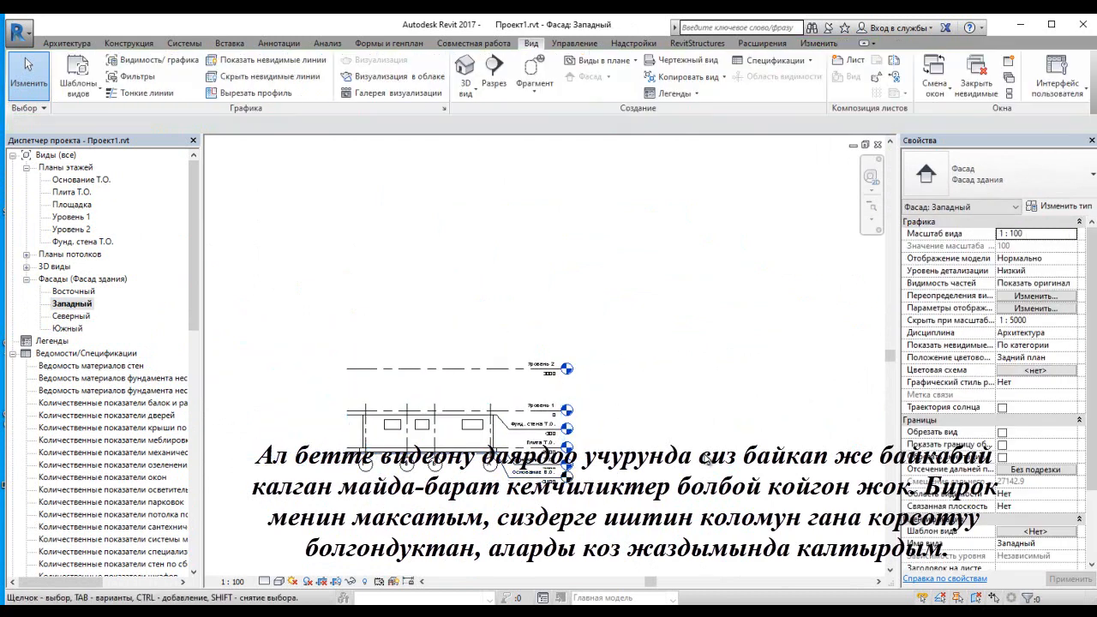
Crop the Западный elevation around the building and levels, place it above the plan on sheet A130, and reopen the elevation.
click(336, 581)
scroll(548, 482, down, 1)
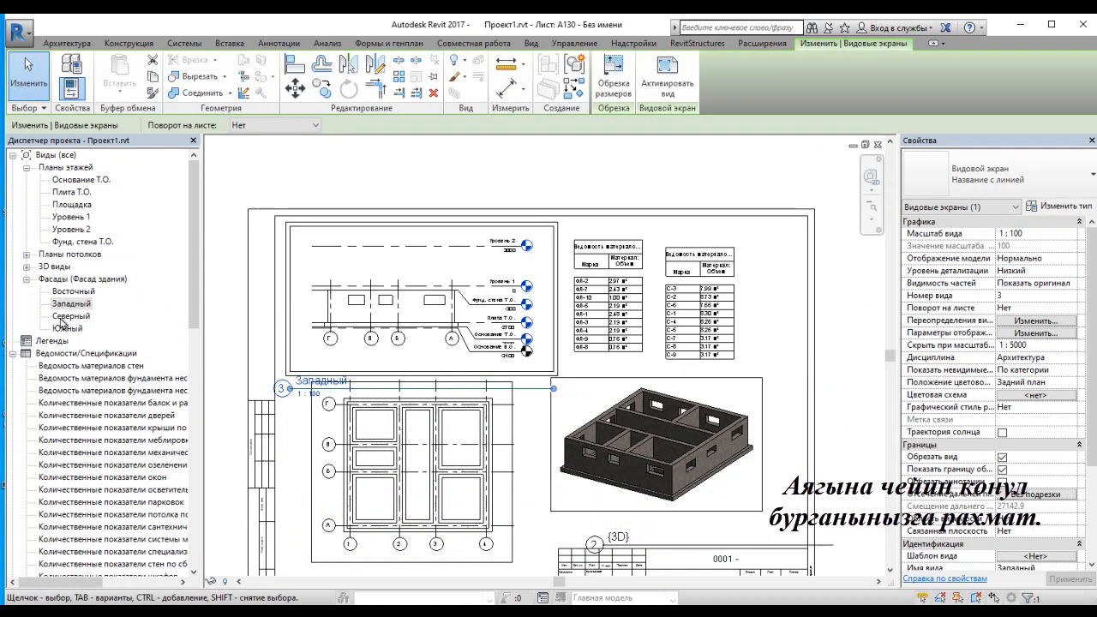
double_click(70, 304)
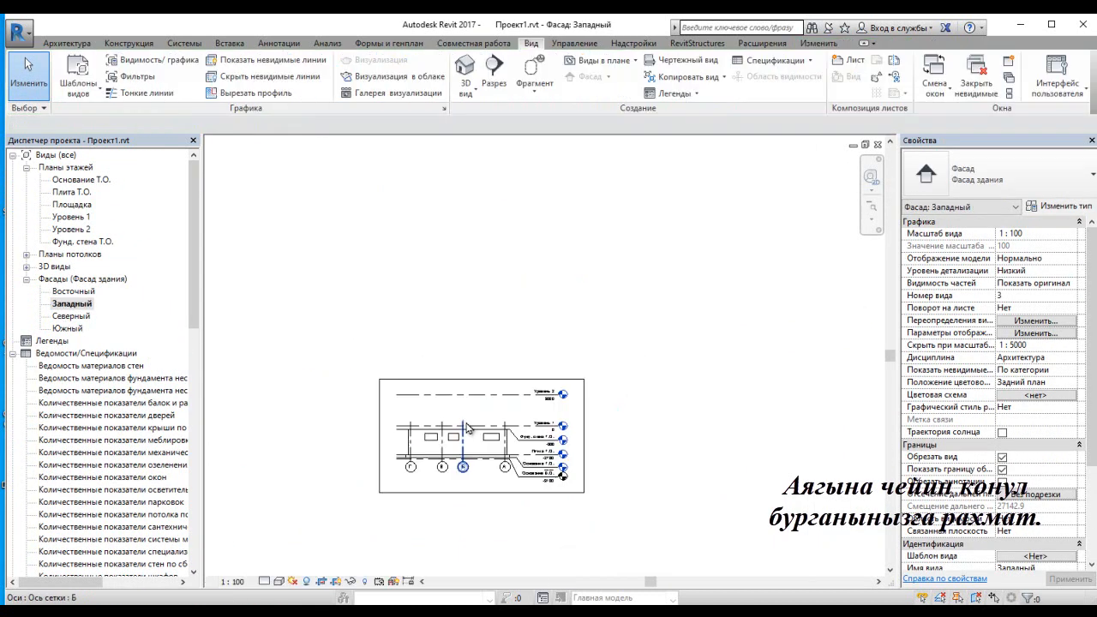